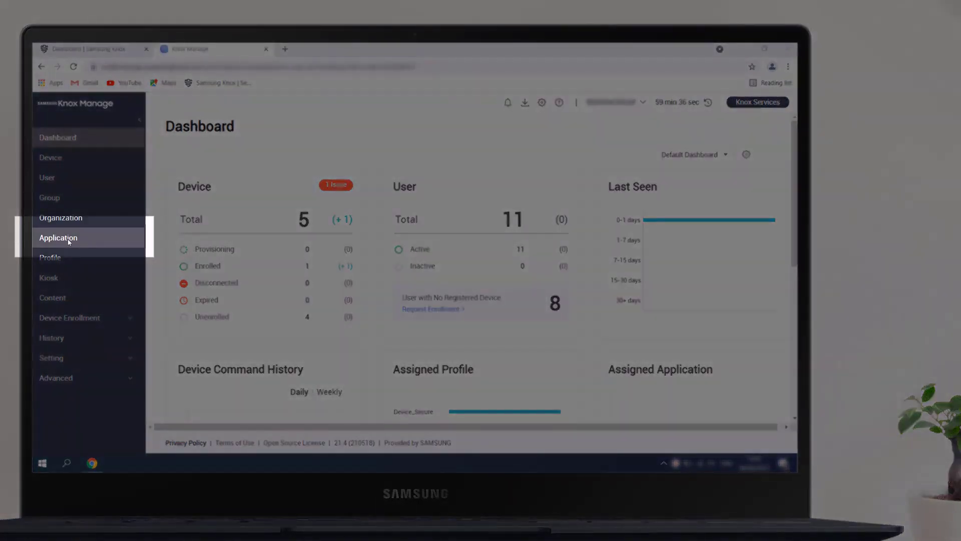
Start adding a new Public App from the Application page
click(69, 241)
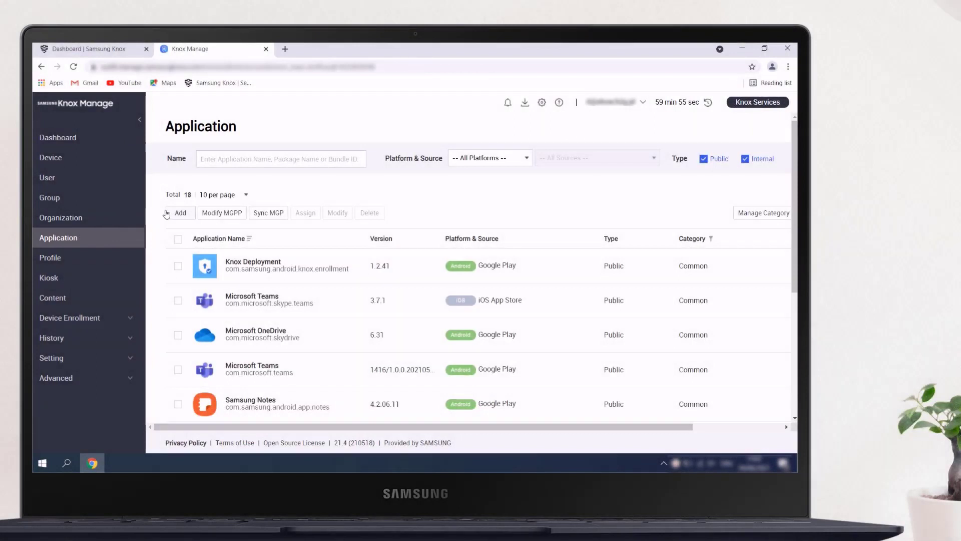
click(183, 213)
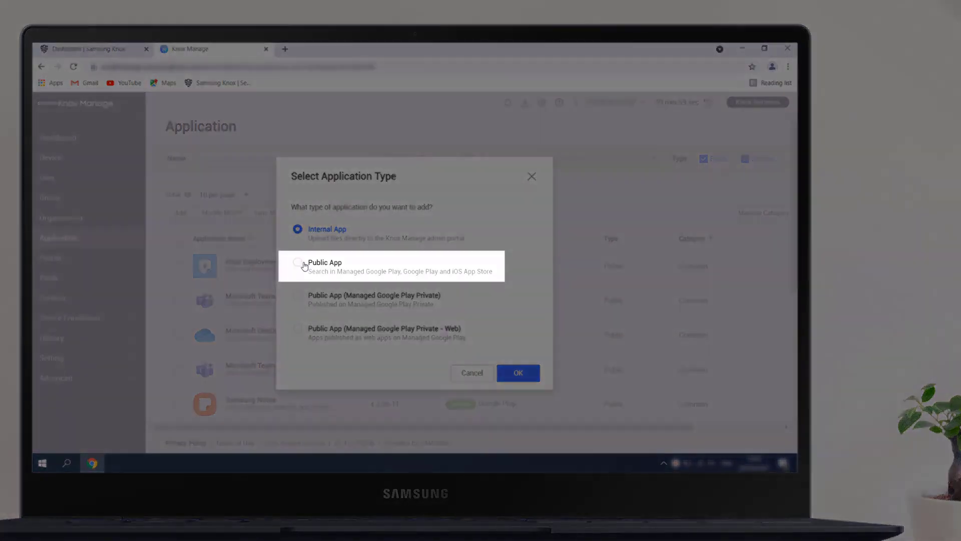
click(302, 264)
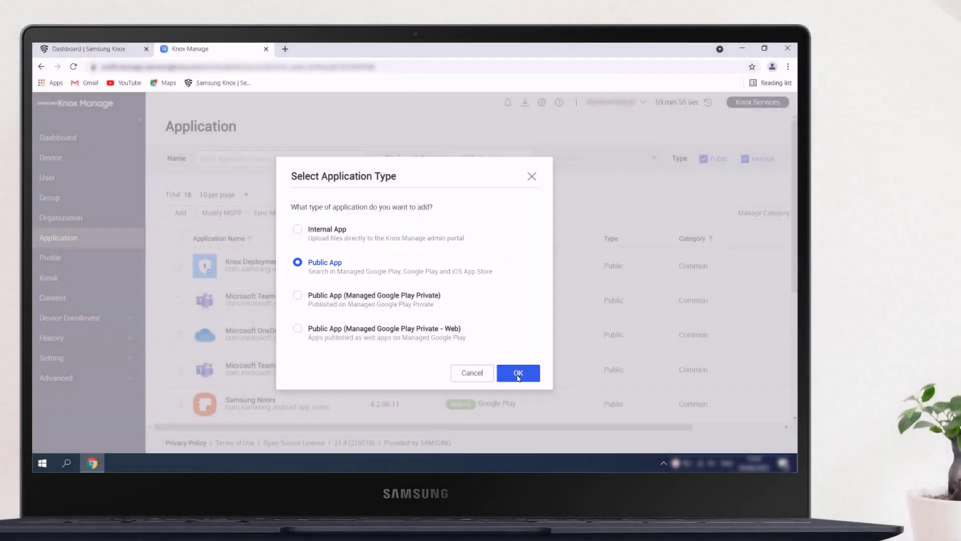
click(519, 373)
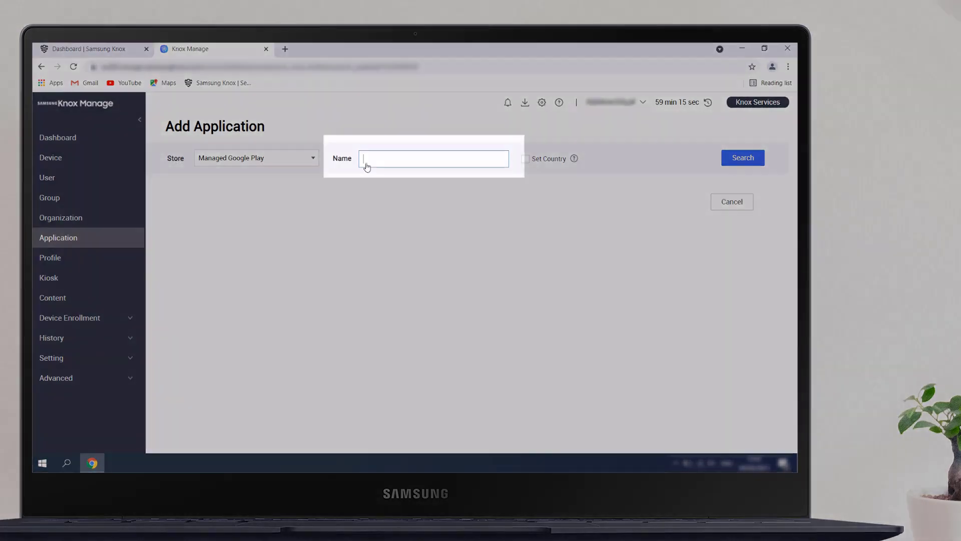
Search Managed Google Play for "Remote Support Knox Manage"
text(Remote  S)
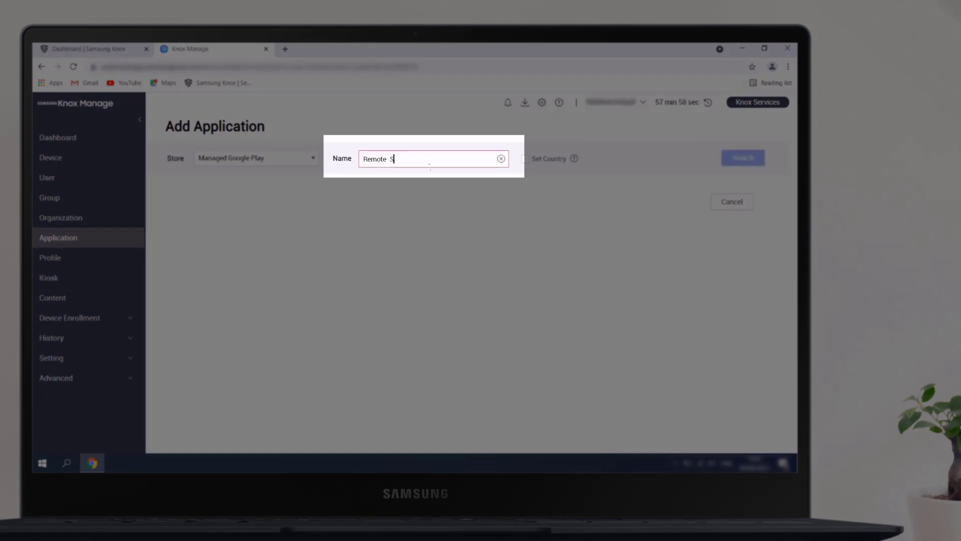
text(upport Knox Manage)
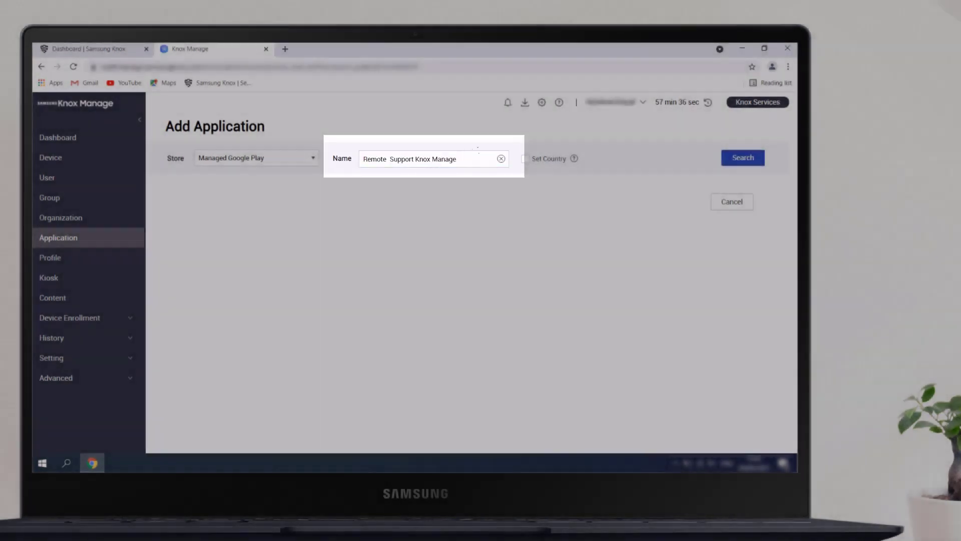
click(730, 158)
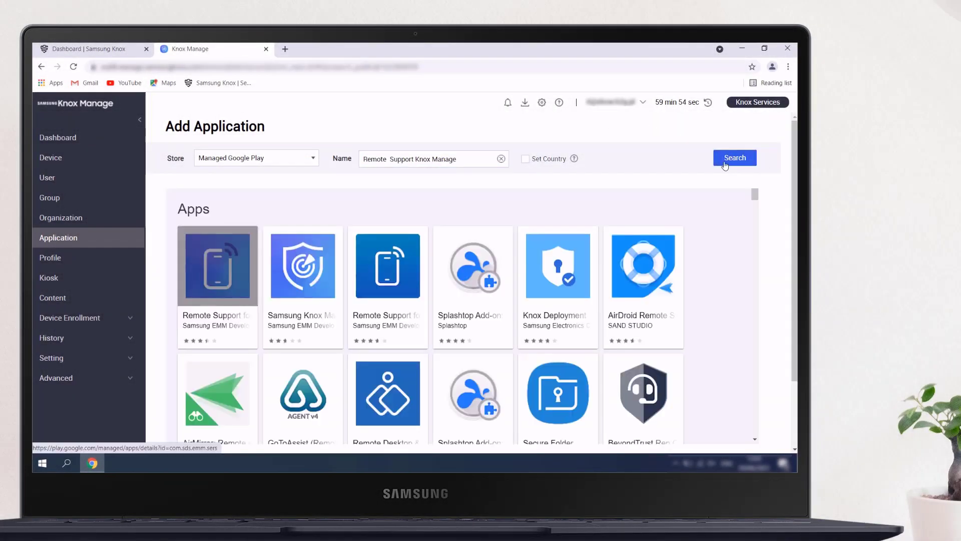
Approve the Remote Support for Knox Manage app, keeping it approved when it requests new permissions
click(215, 264)
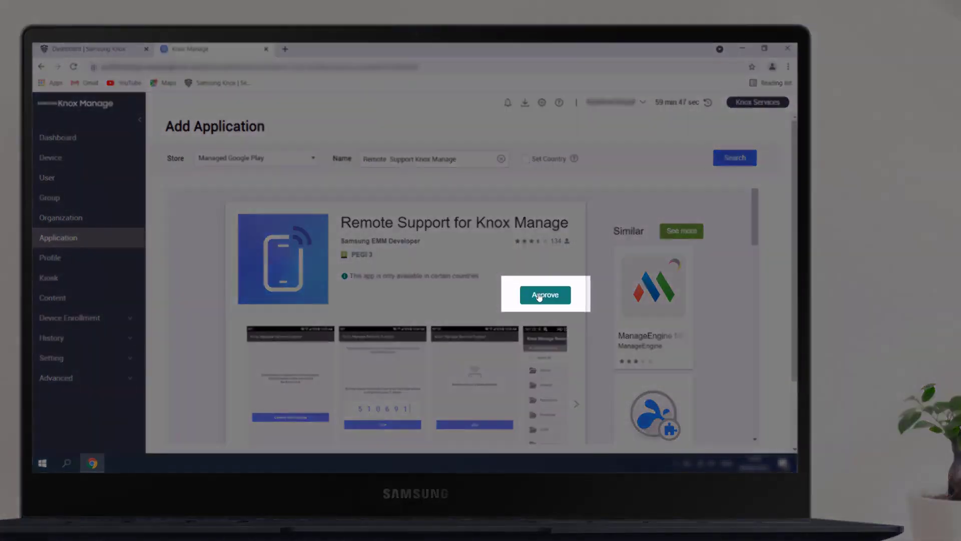
click(544, 296)
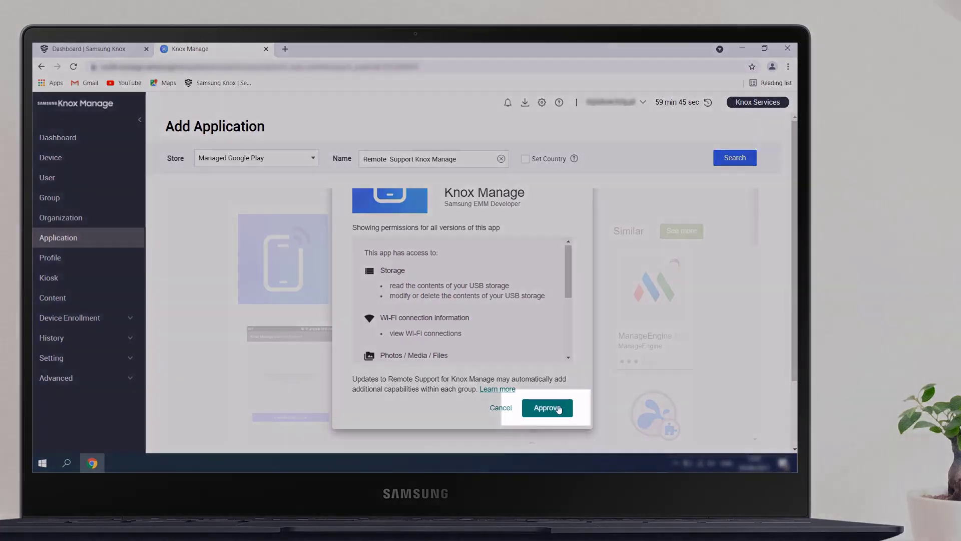
click(555, 407)
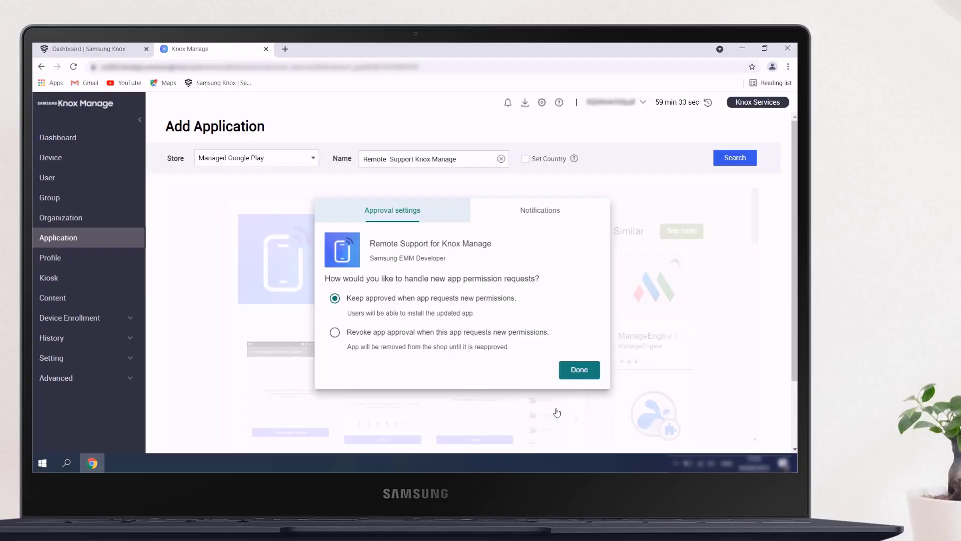
click(576, 371)
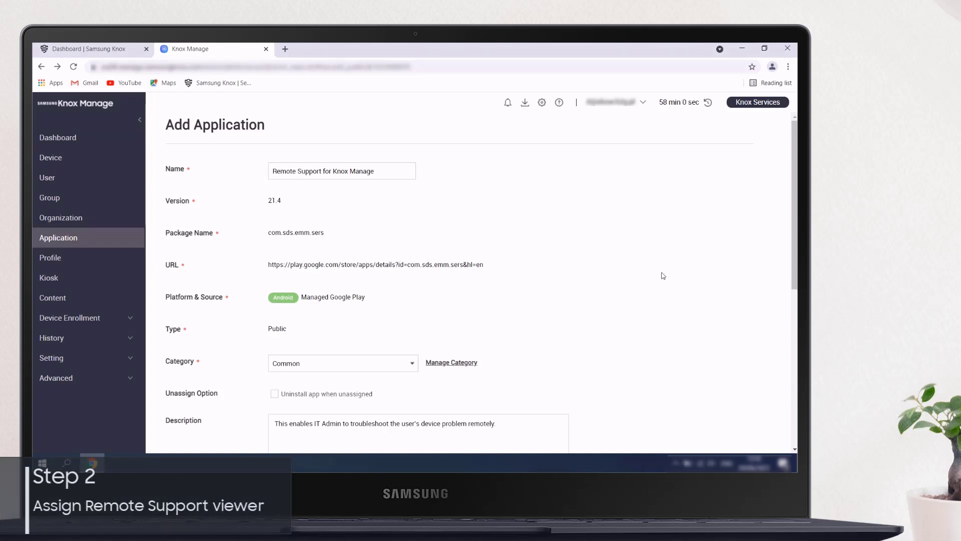
Save and assign the Remote Support for Knox Manage application
scroll(628, 260, down, 3)
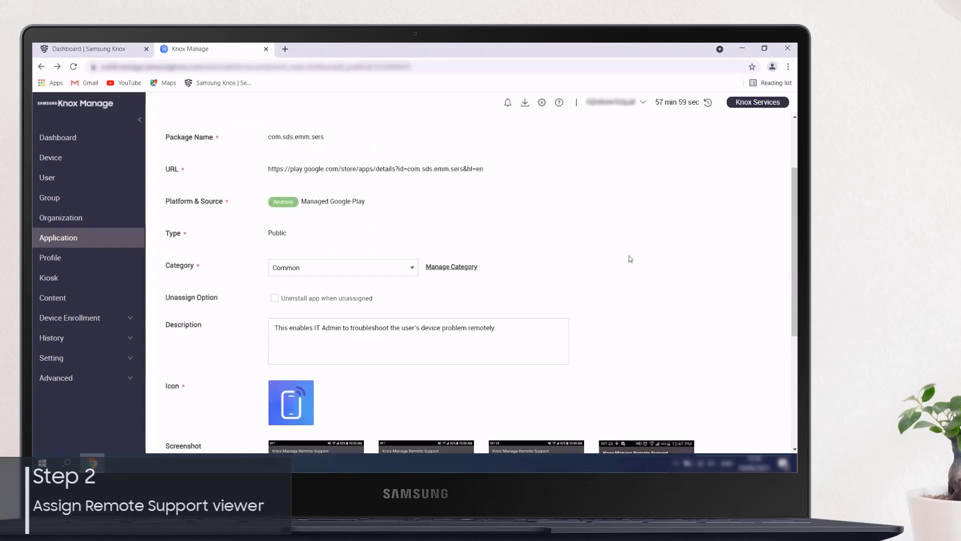
scroll(592, 252, down, 3)
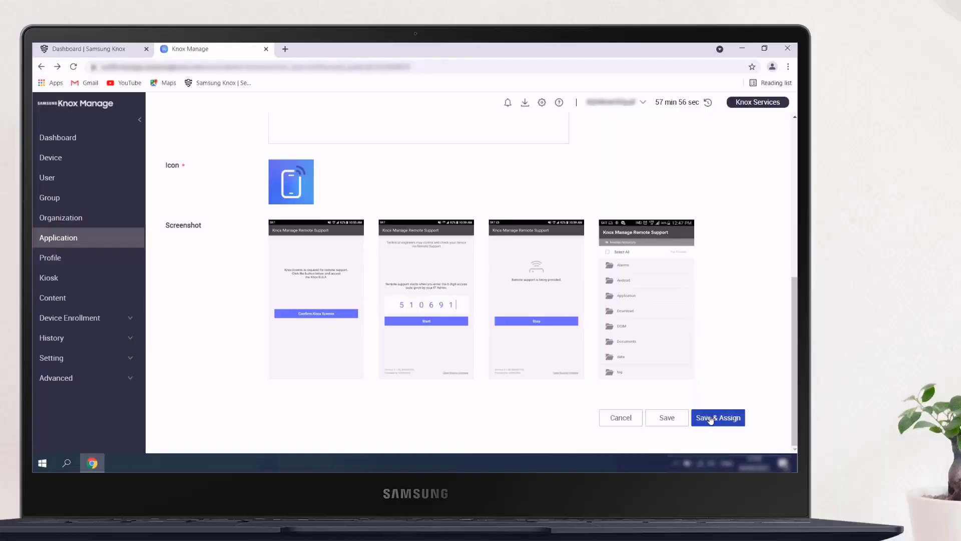
click(710, 418)
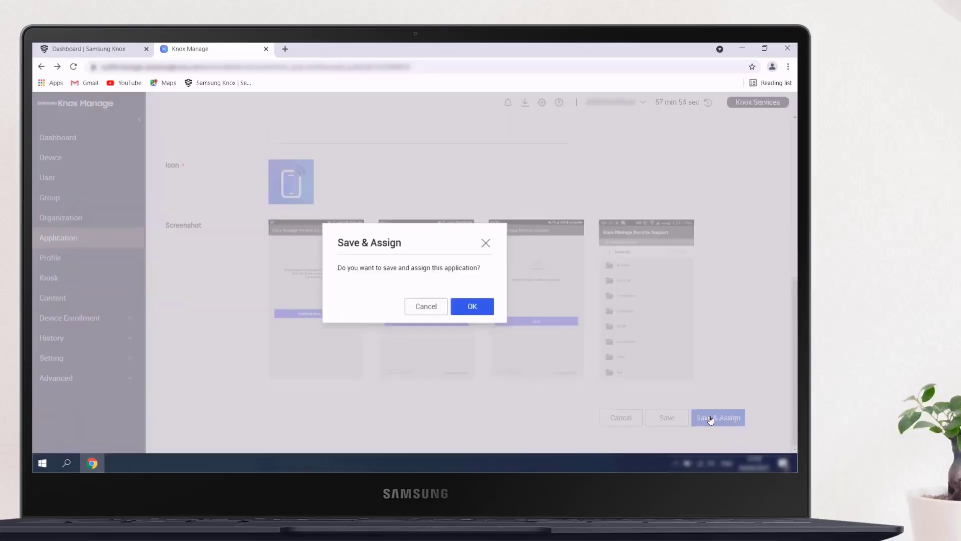
click(473, 307)
Assign the app to the Show group for Android Enterprise devices with Automatic (Removable) installation
click(355, 199)
click(355, 275)
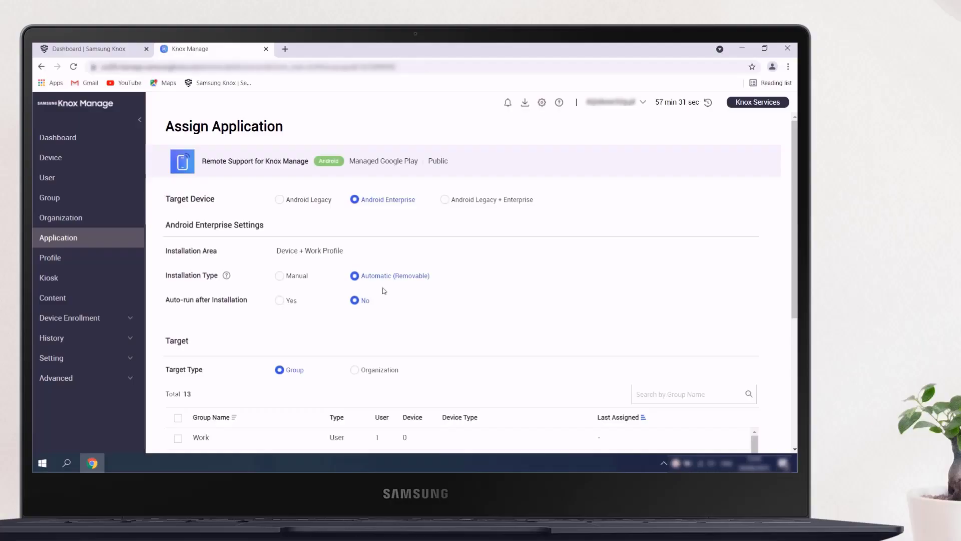
scroll(382, 288, down, 4)
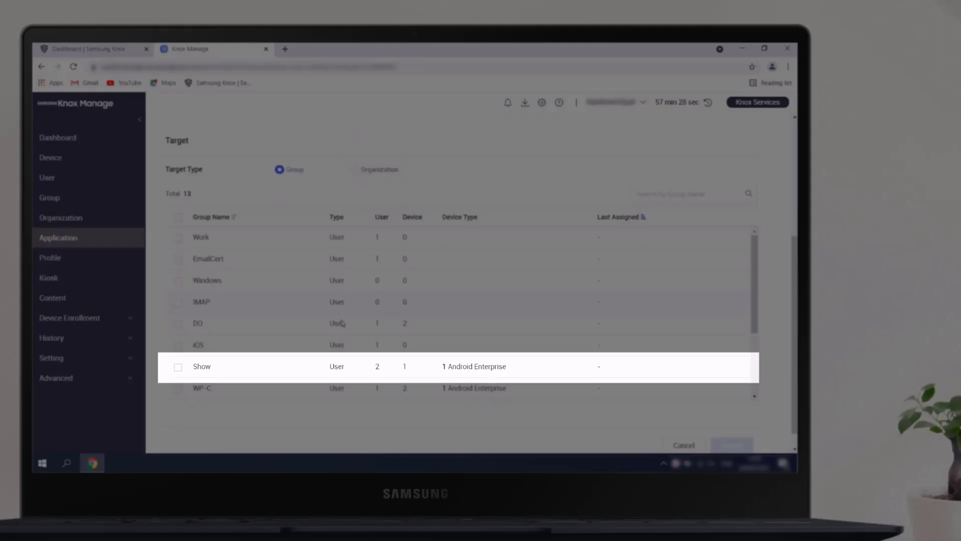
click(178, 367)
scroll(535, 335, down, 1)
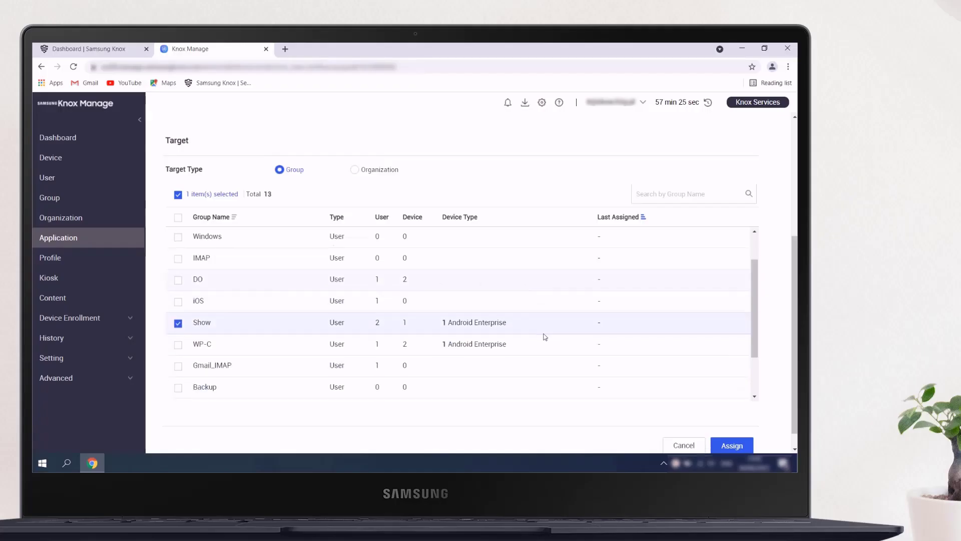
click(726, 444)
click(607, 363)
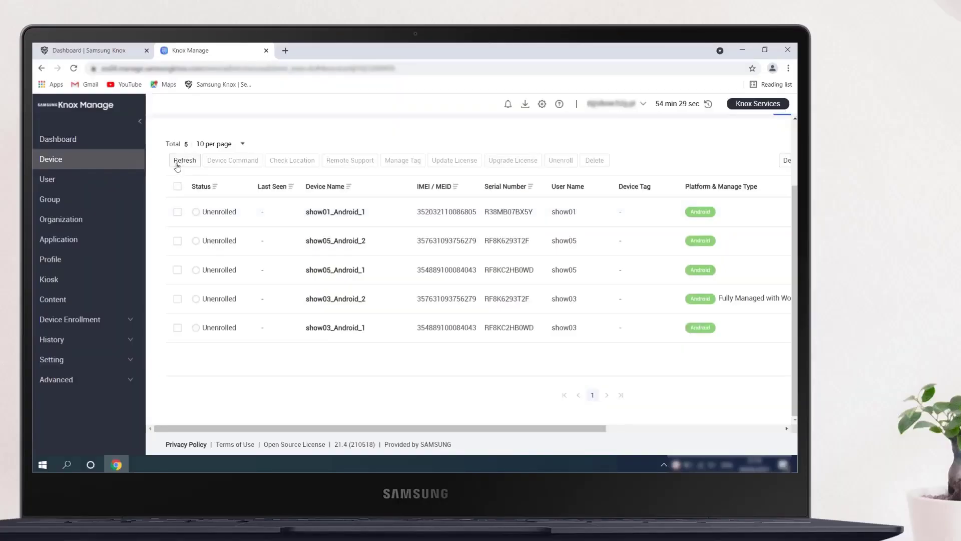
Refresh the device list and start a Force Run web-viewer Remote Support session on show01_Android_1
click(178, 165)
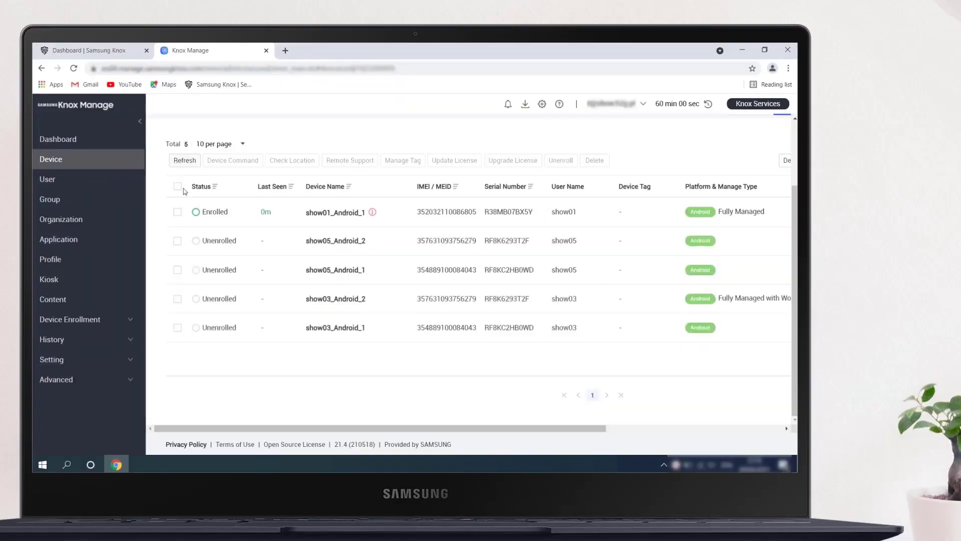
click(178, 213)
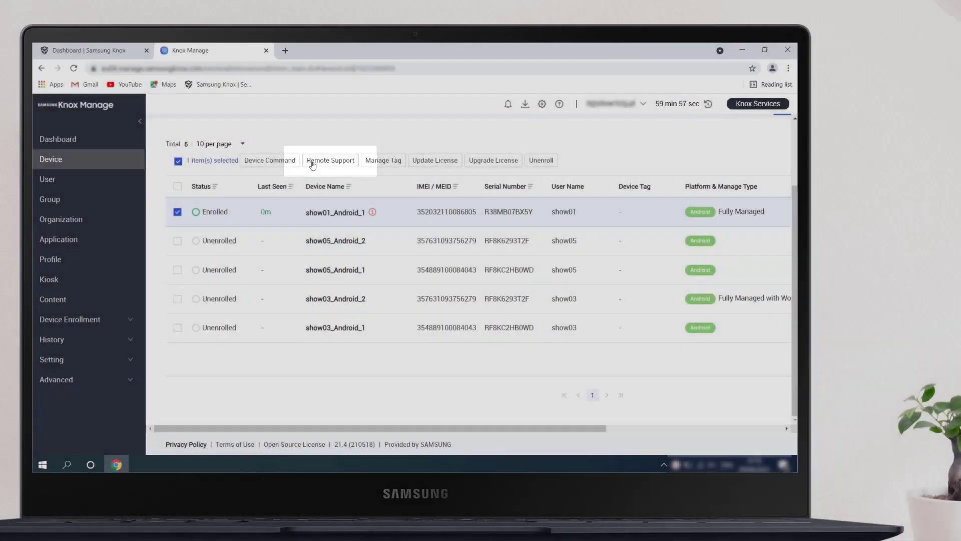
click(312, 161)
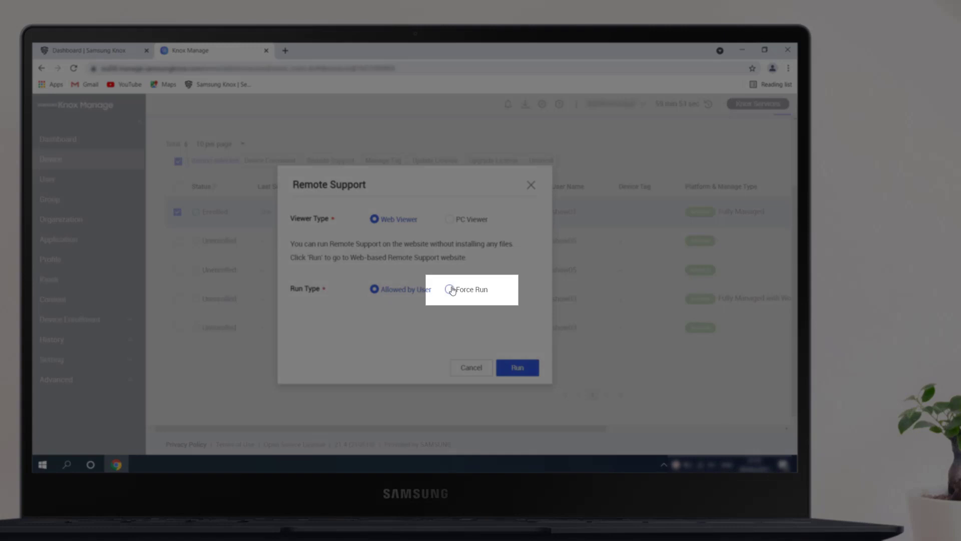
click(449, 290)
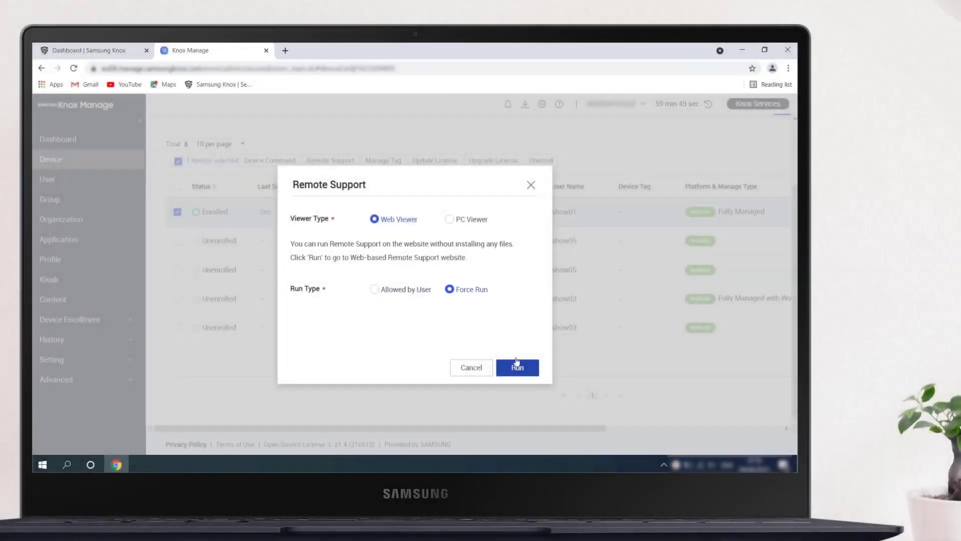
click(517, 362)
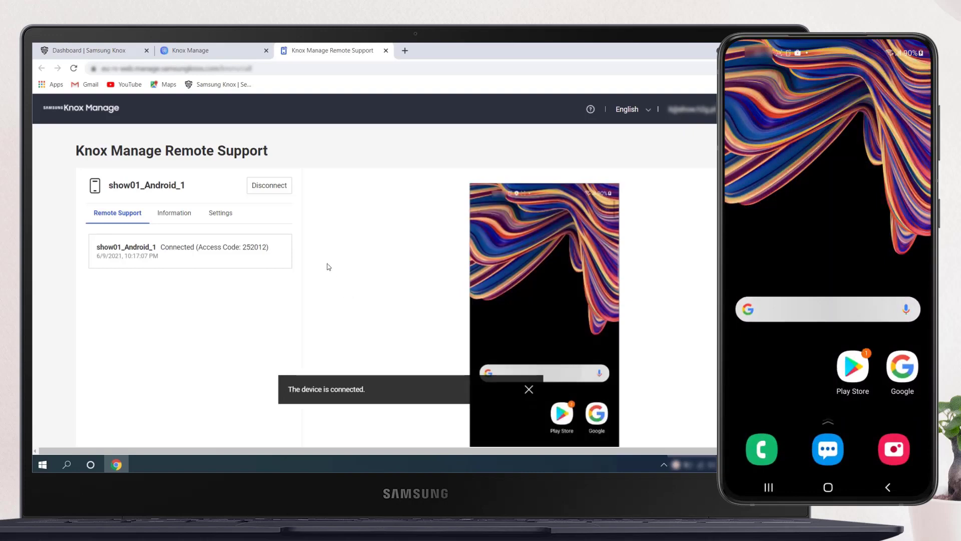
Open the remote device's phone dialer and dial *#9900#
scroll(328, 266, down, 1)
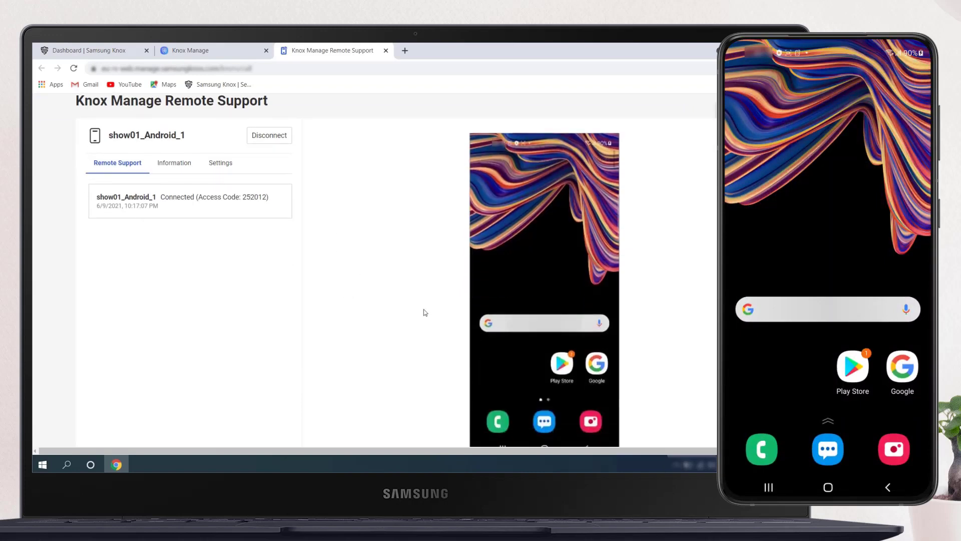
scroll(423, 312, down, 1)
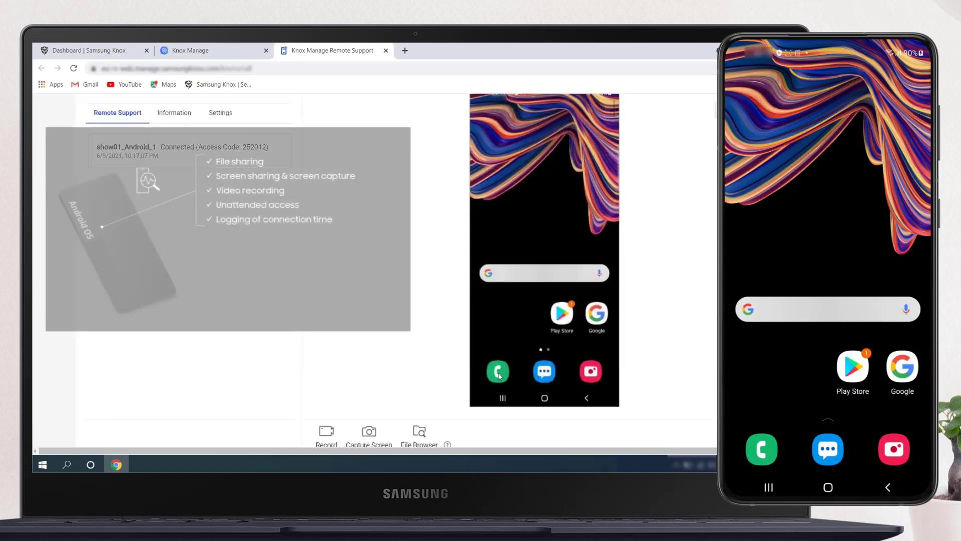
scroll(477, 351, down, 2)
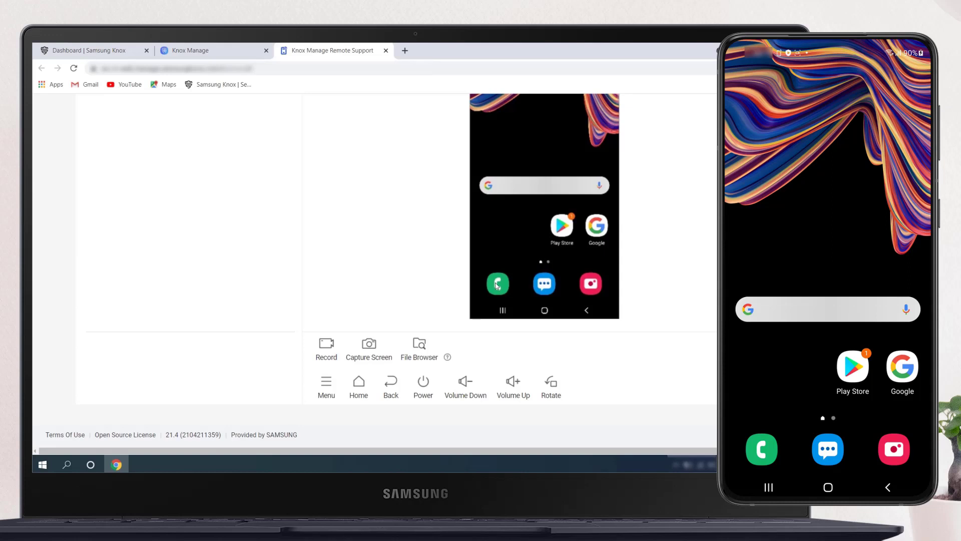
click(497, 286)
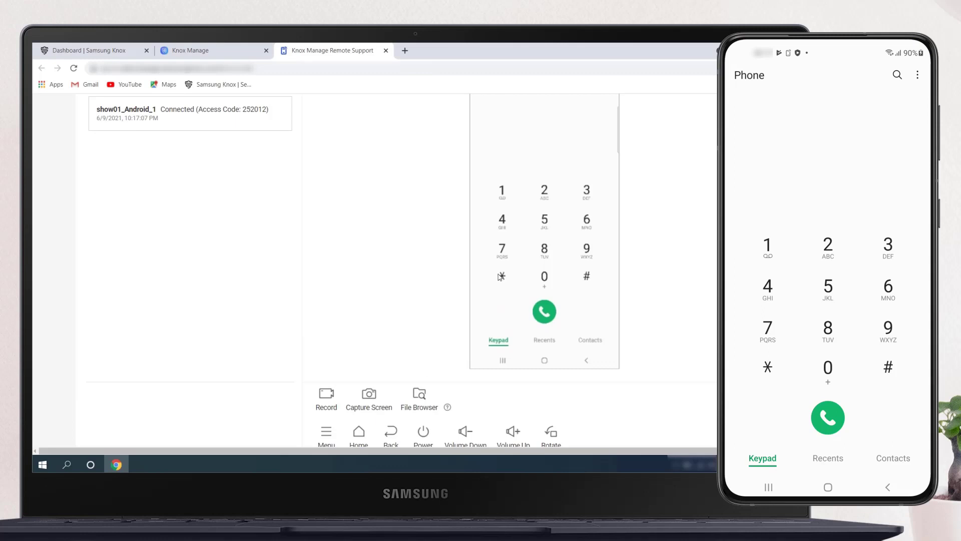
click(501, 276)
click(586, 275)
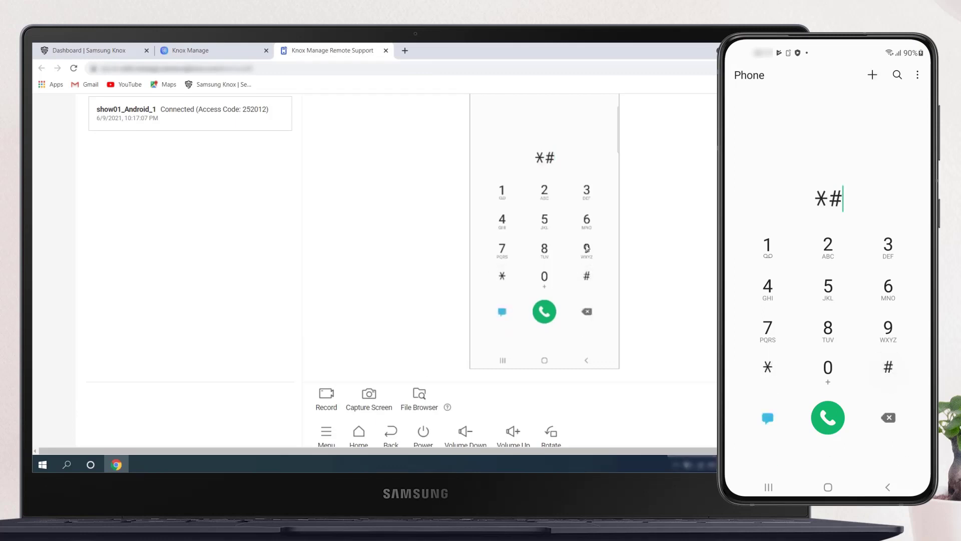
click(586, 248)
click(586, 248)
click(550, 278)
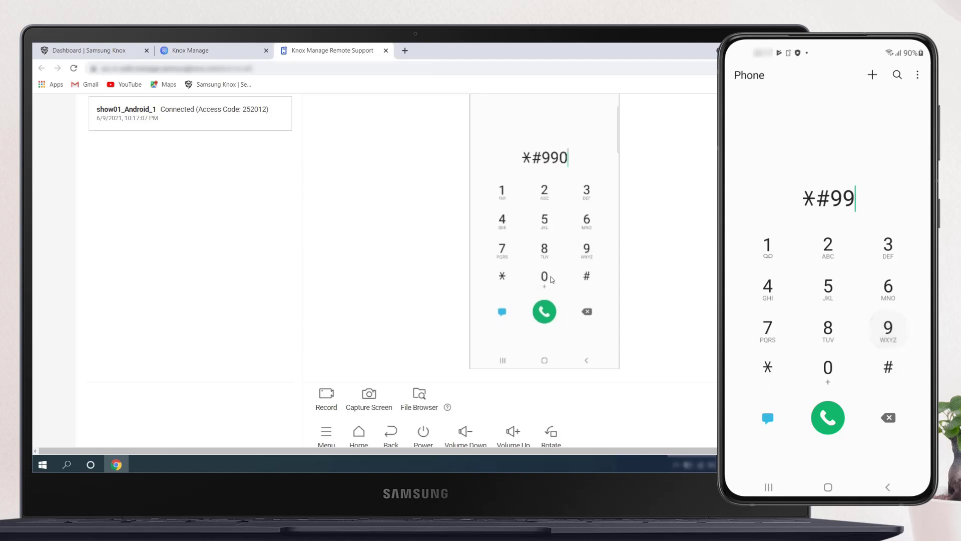
click(550, 278)
click(587, 275)
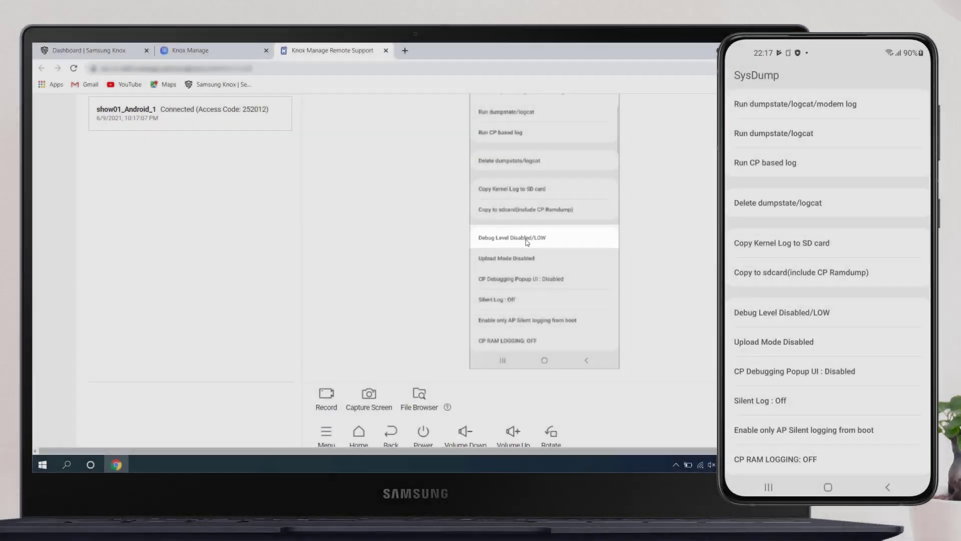
Set the device's SysDump debug level to HIGH
click(526, 241)
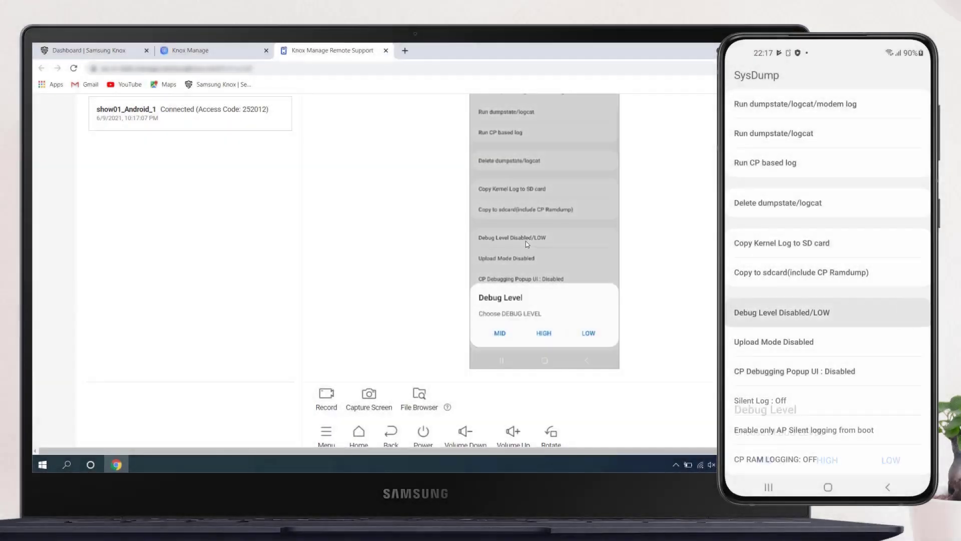
click(544, 332)
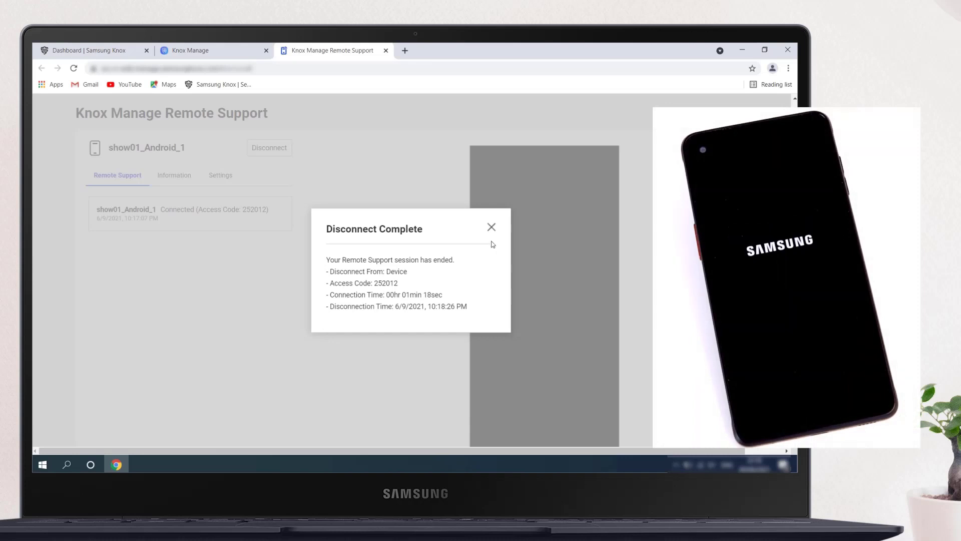
Close the ended session and its tab, then start a new Force Run web-viewer Remote Support session on show01_Android_1
click(491, 227)
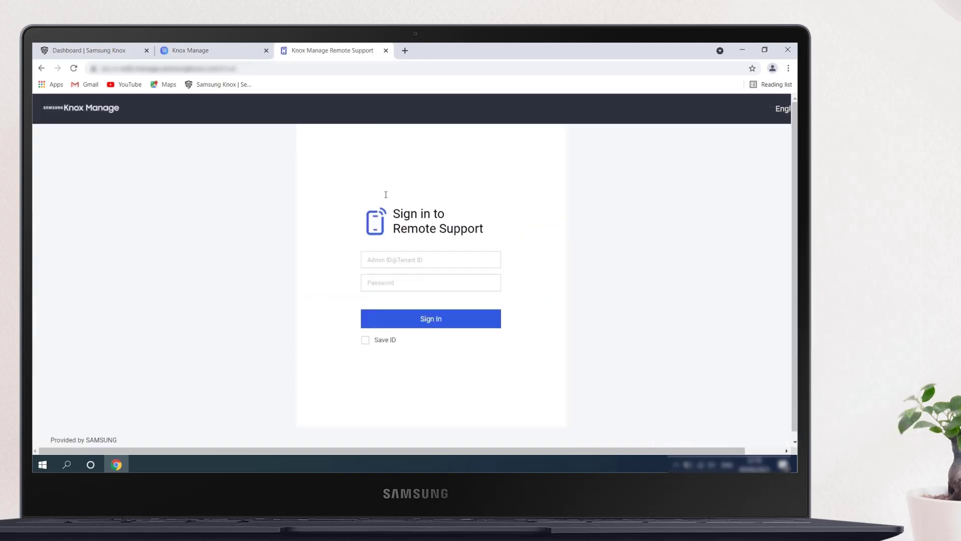
click(386, 50)
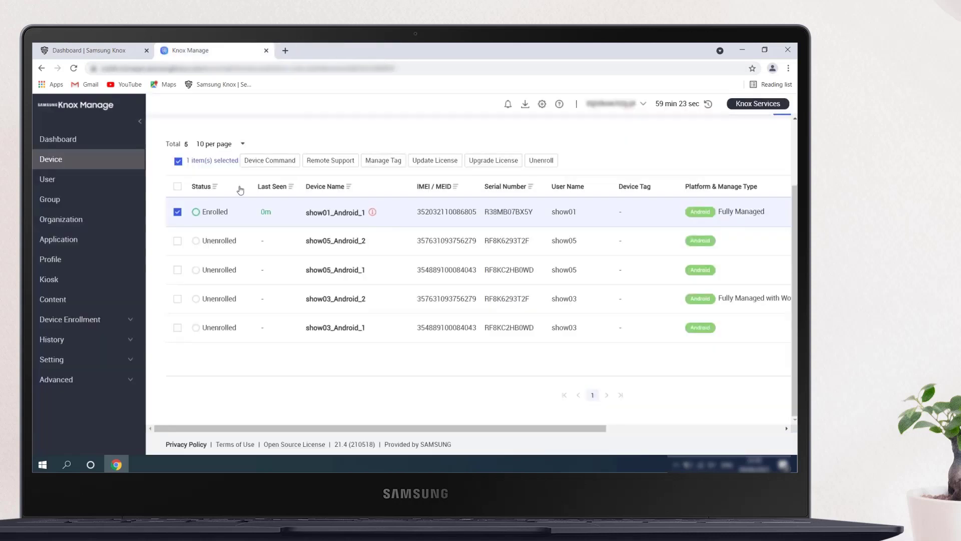
click(335, 161)
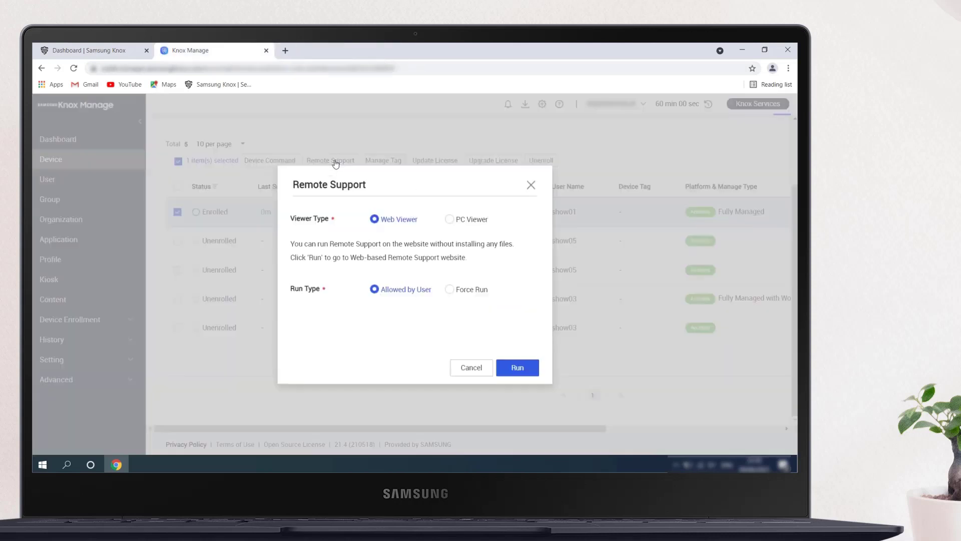
click(449, 290)
click(513, 368)
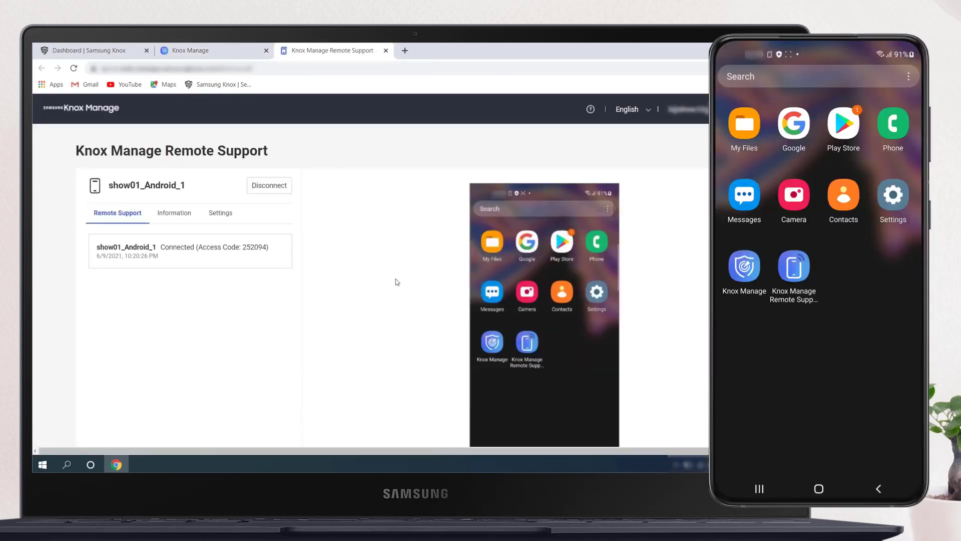
Open the session's screen Record panel and bring up the remote device's phone dialer
scroll(408, 271, down, 3)
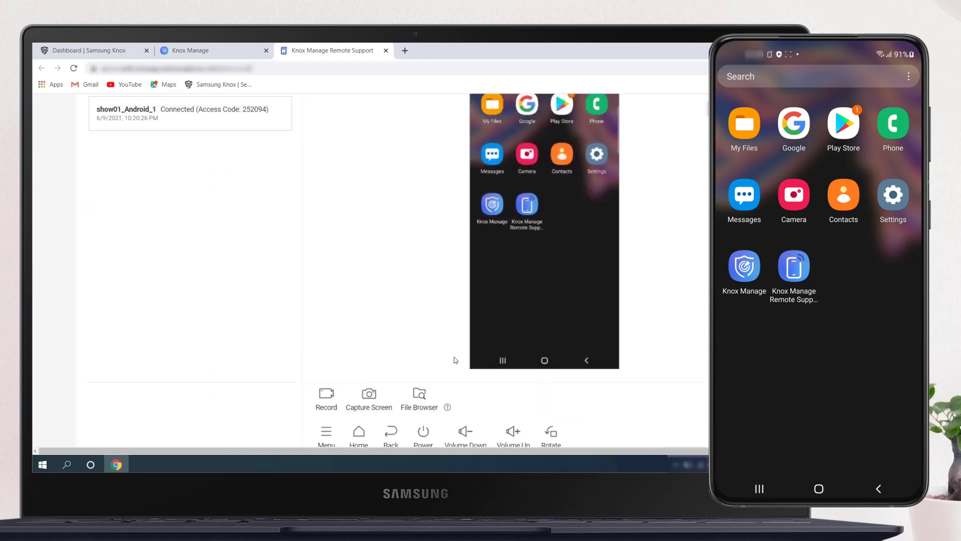
click(331, 395)
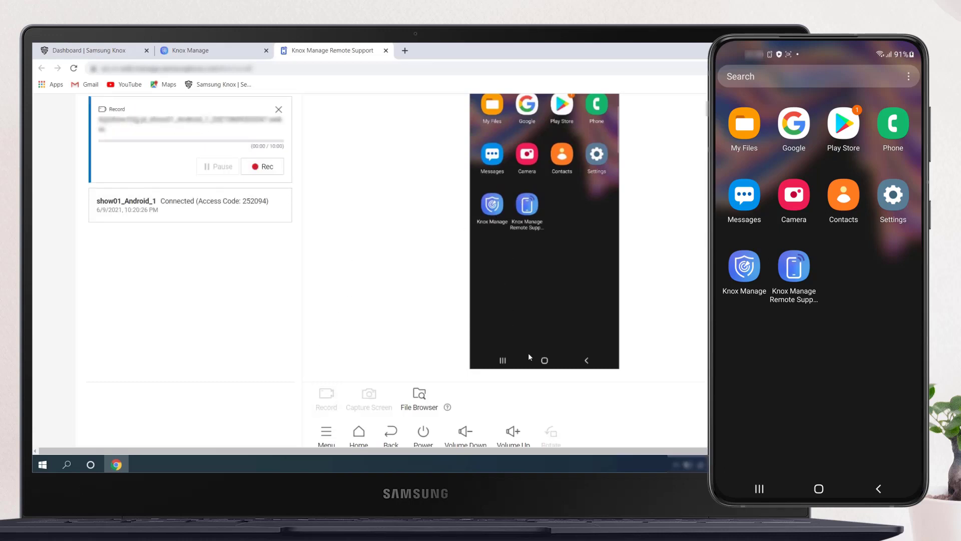
click(543, 362)
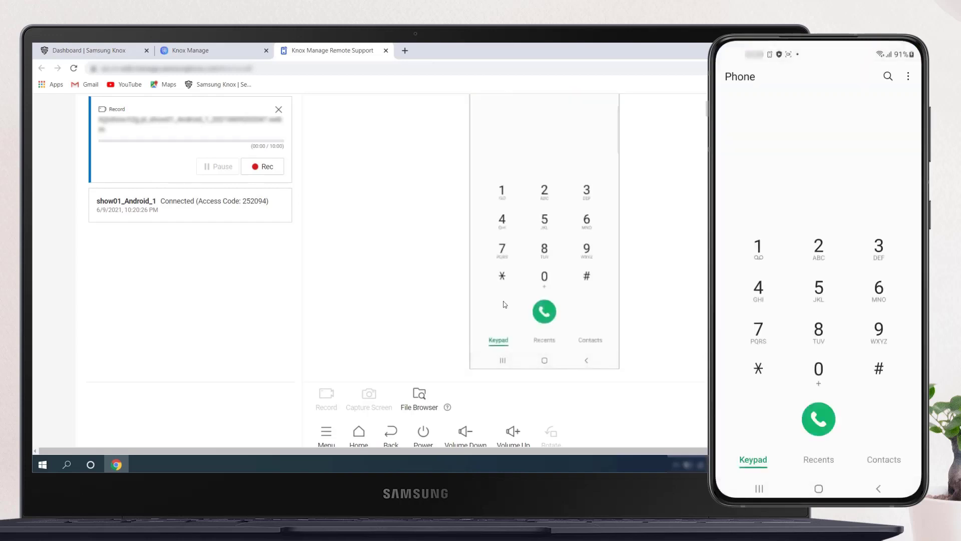
Dial *#9900# on the remote device's keypad to open SysDump
click(503, 277)
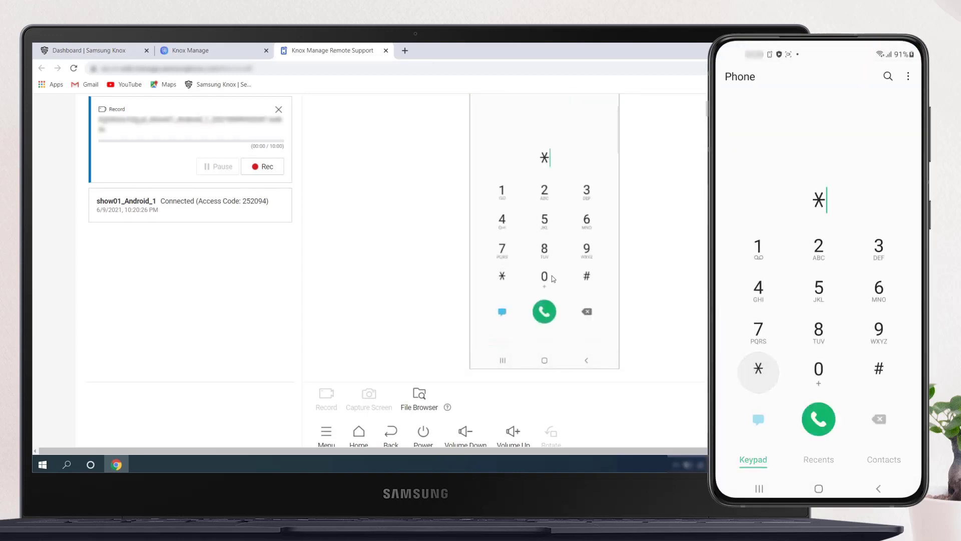
click(586, 276)
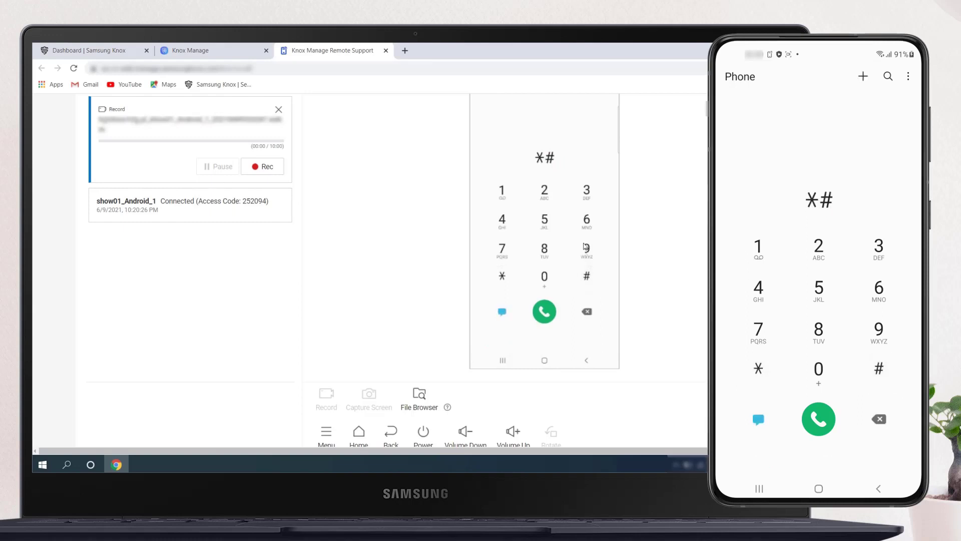
click(587, 249)
click(588, 248)
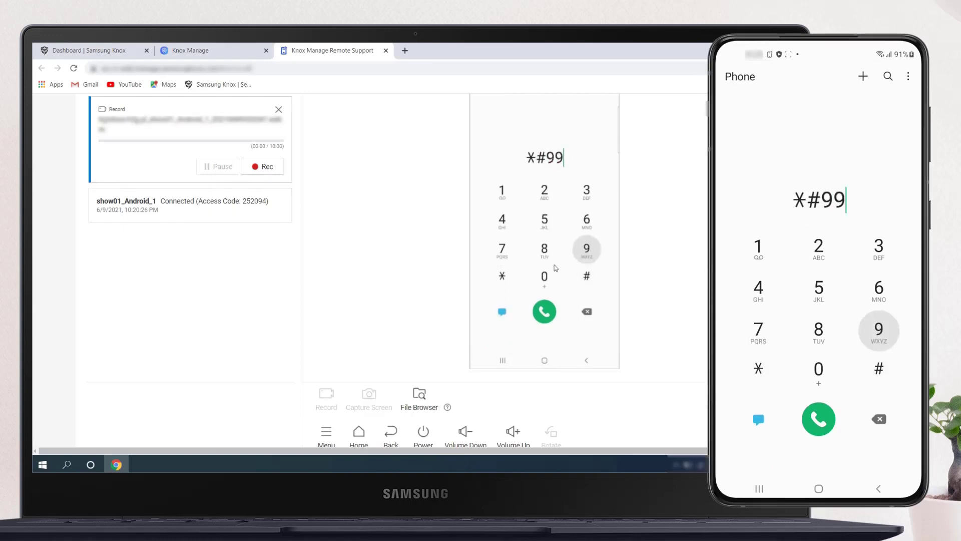
click(546, 277)
click(546, 277)
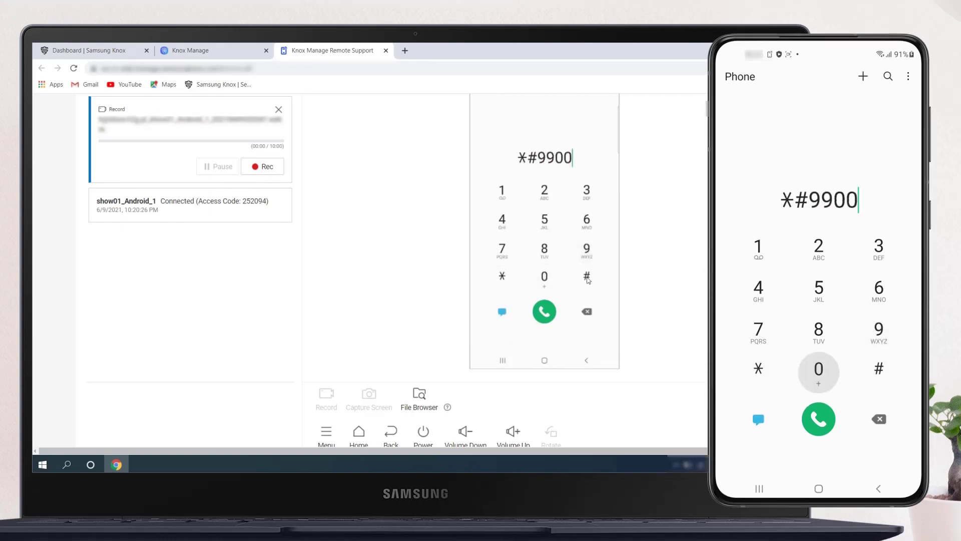
click(587, 278)
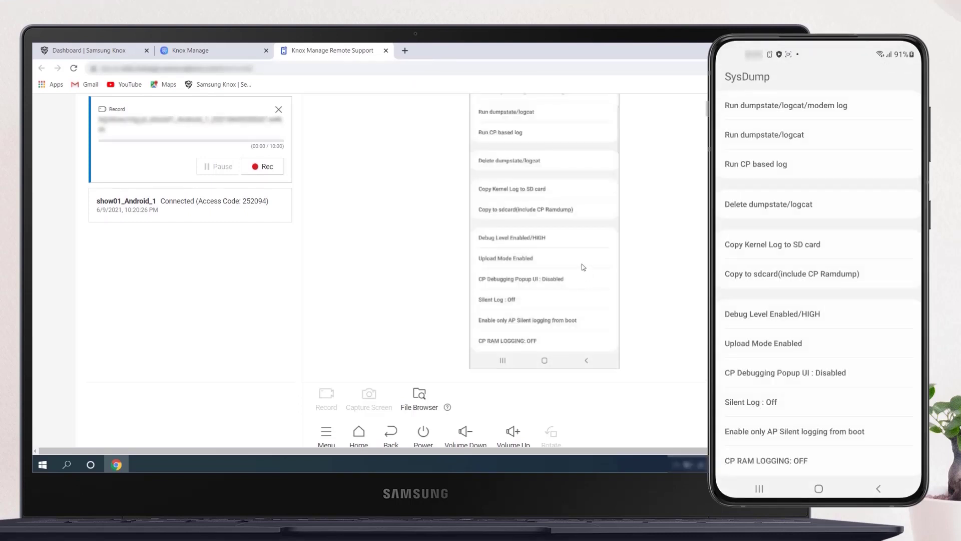
Run dumpstate/logcat in SysDump, then copy the logs to sdcard including CP Ramdump and dismiss the result
scroll(542, 223, up, 1)
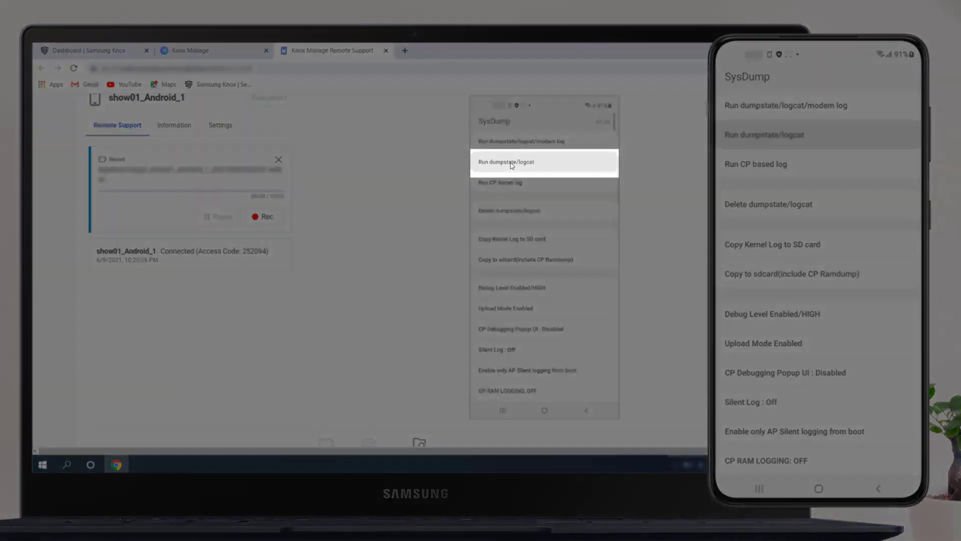
click(512, 163)
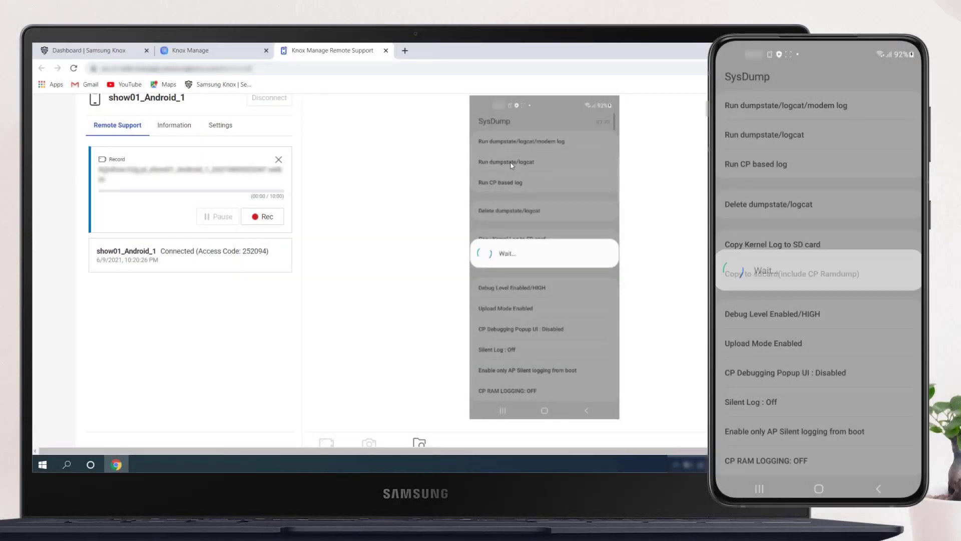
click(512, 165)
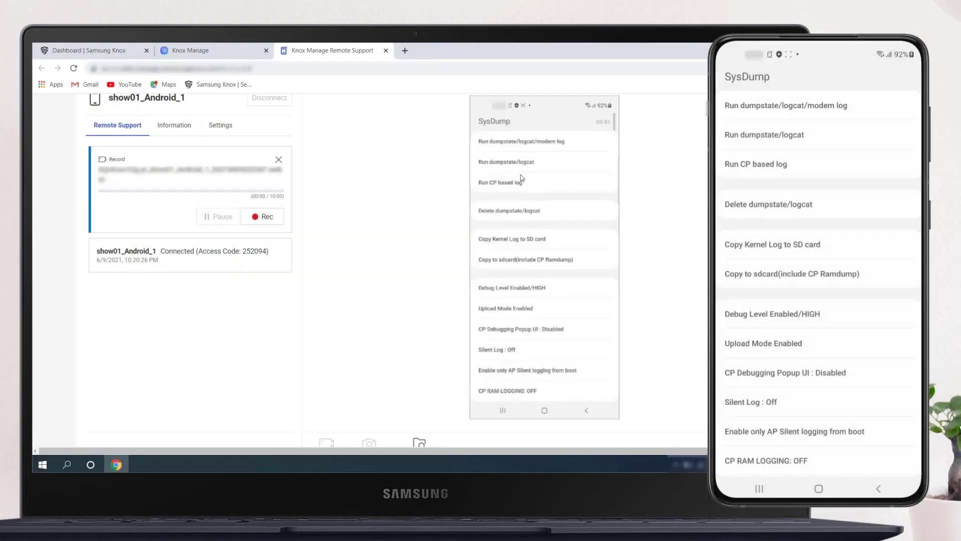
click(532, 256)
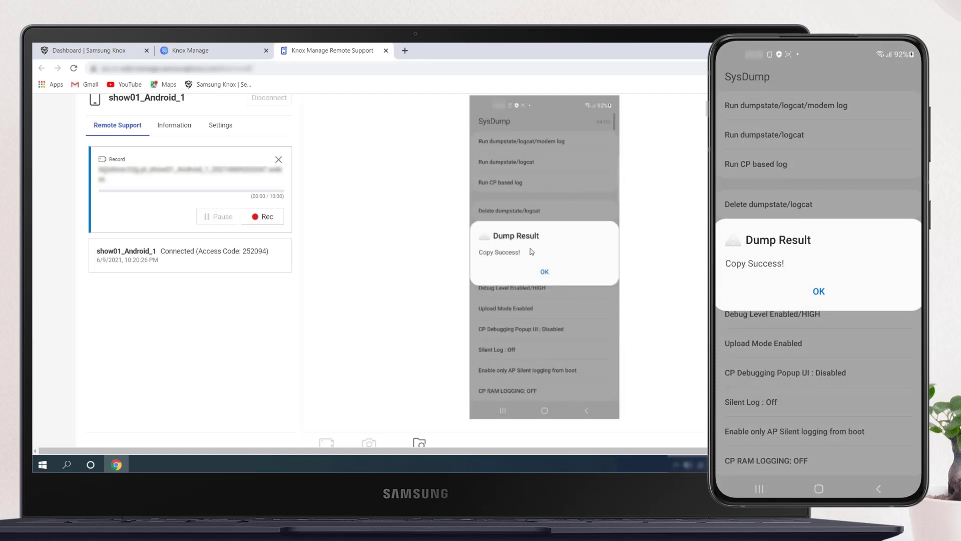
click(545, 273)
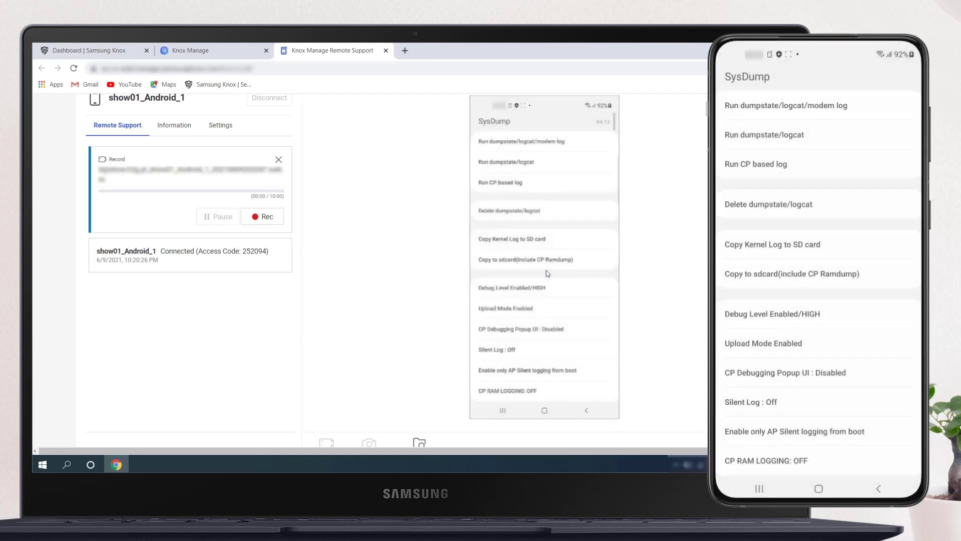
Start recording the remote session and return the device to its home screen
click(257, 217)
scroll(415, 272, down, 1)
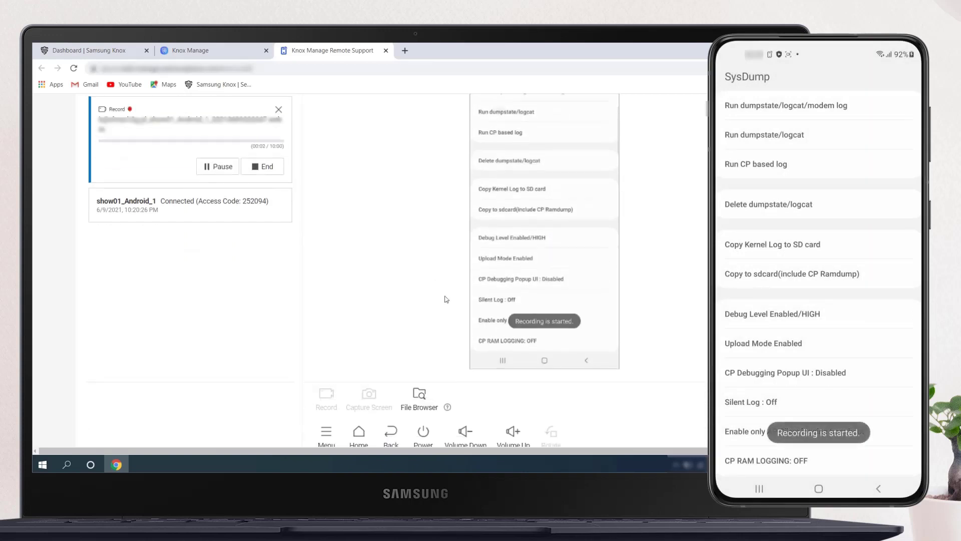
scroll(447, 299, up, 2)
scroll(490, 319, down, 3)
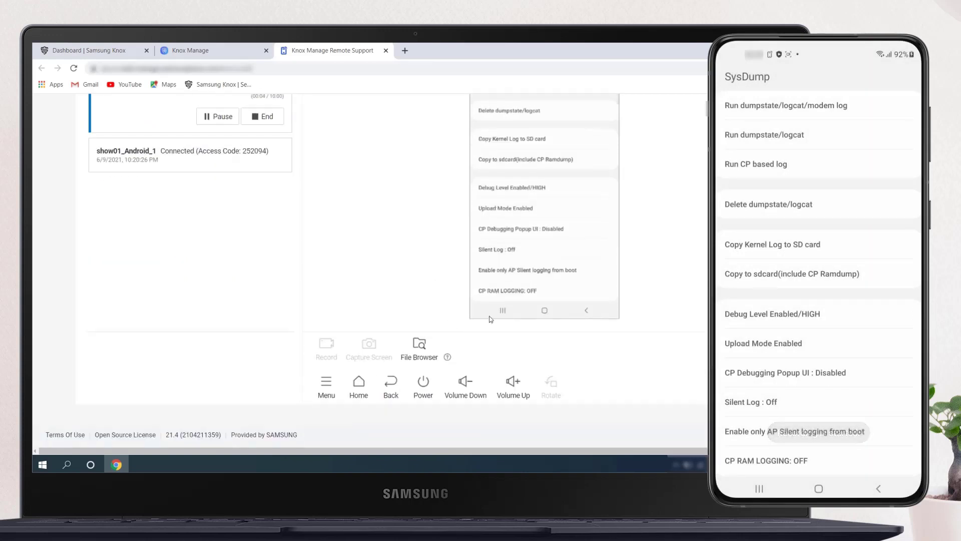
click(545, 310)
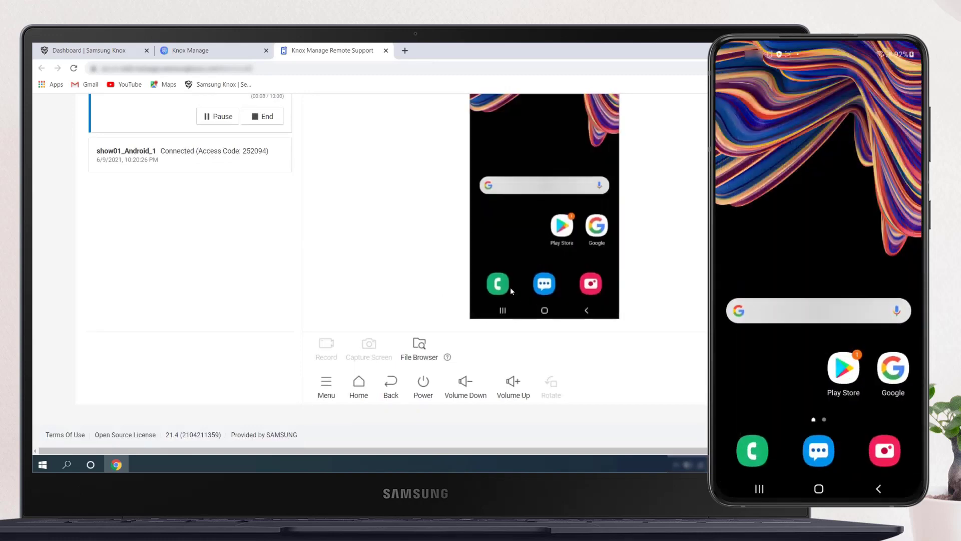
Open the File Browser on the remote device and navigate into the internal repository's log folder
scroll(510, 287, up, 1)
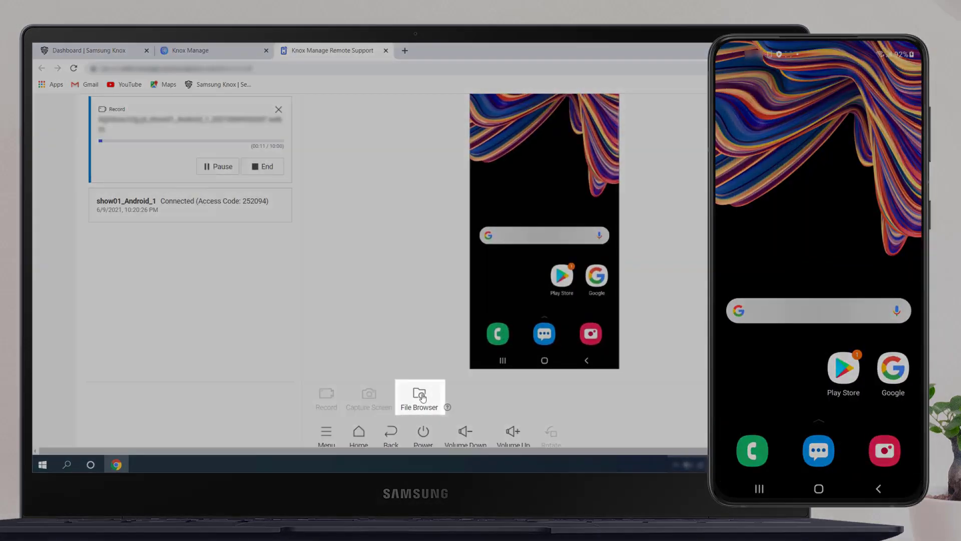
click(421, 396)
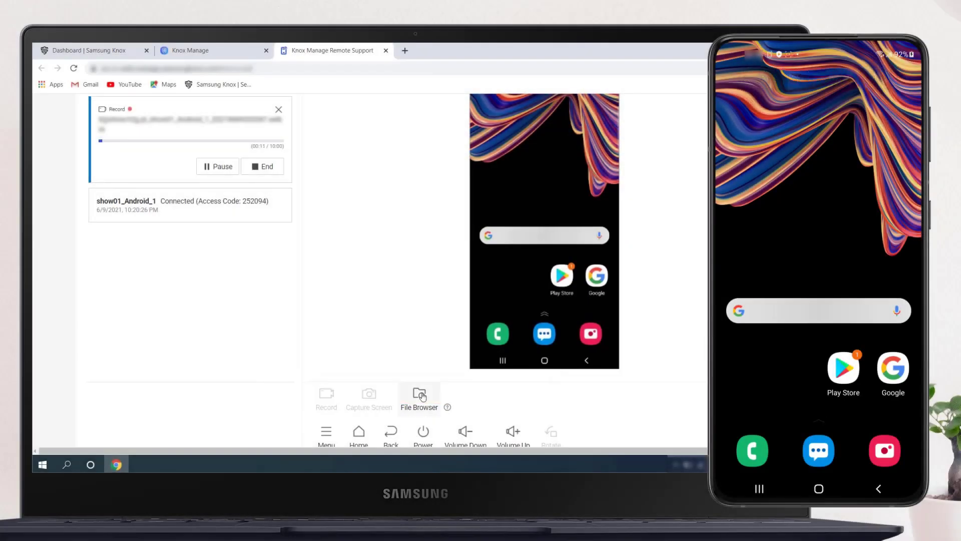
click(421, 396)
click(420, 395)
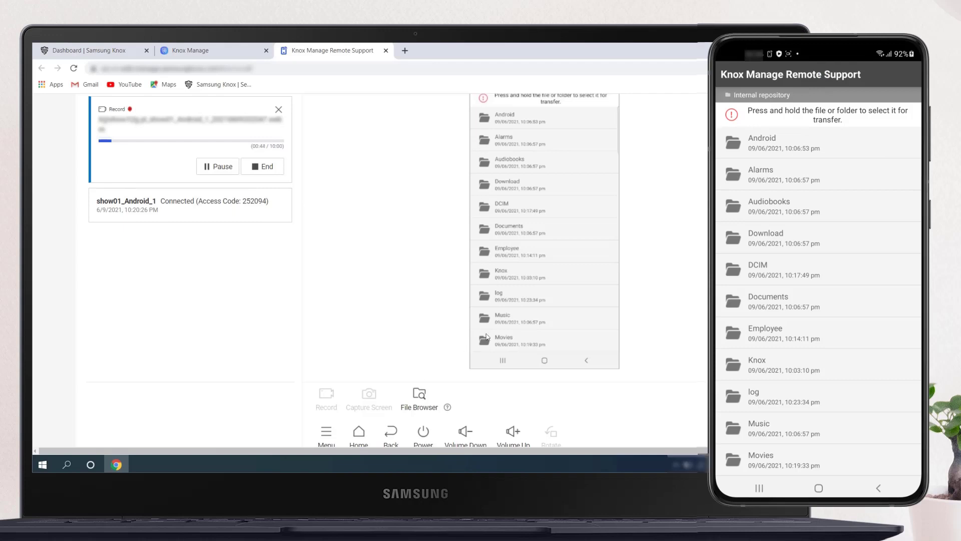
double_click(496, 295)
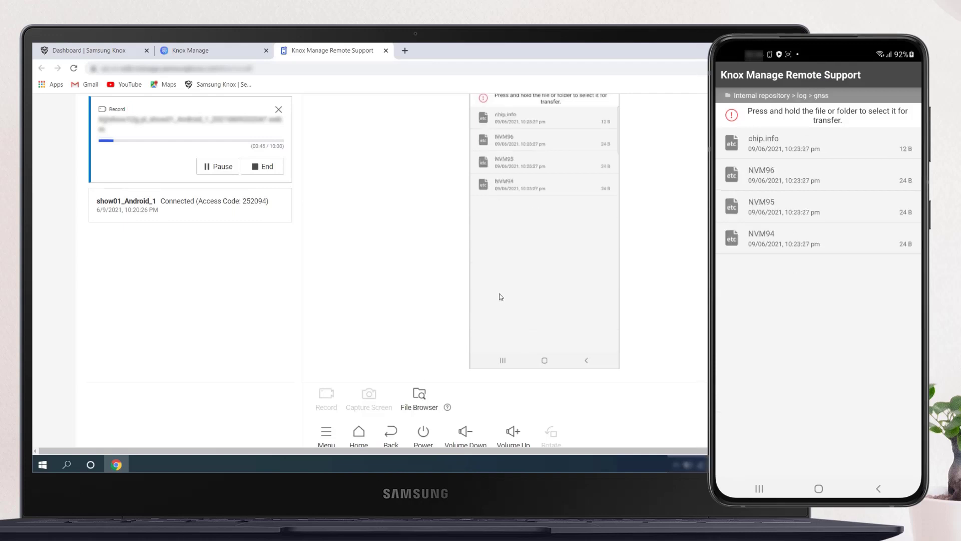
click(586, 360)
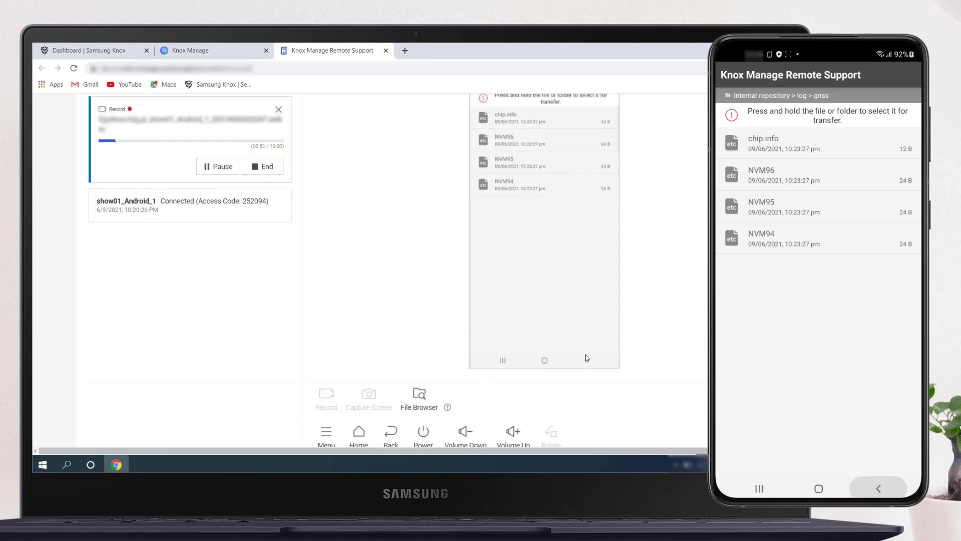
click(587, 360)
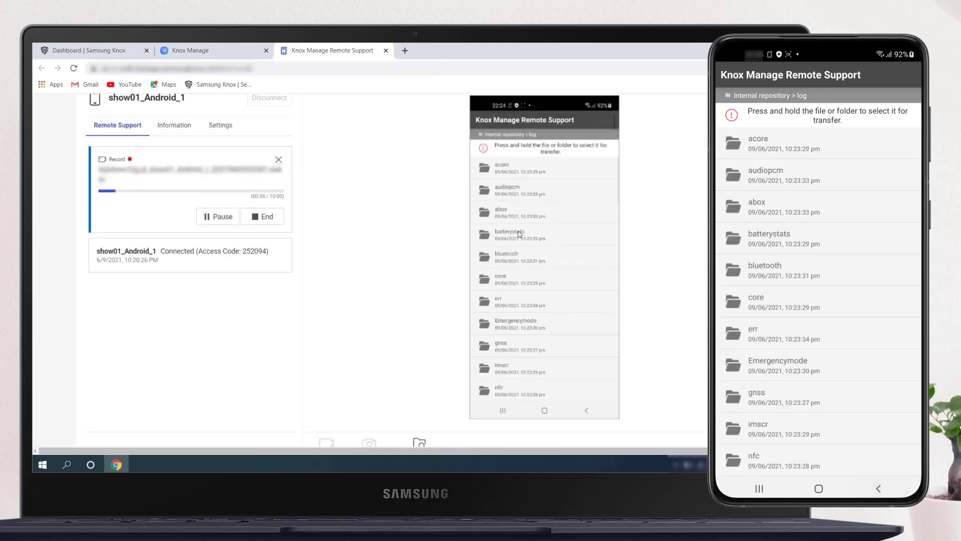
click(588, 361)
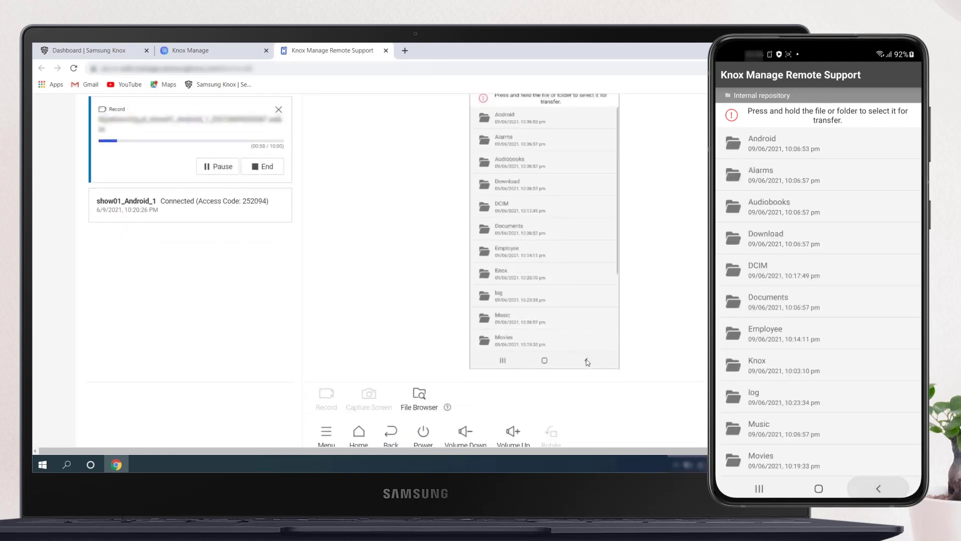
click(534, 297)
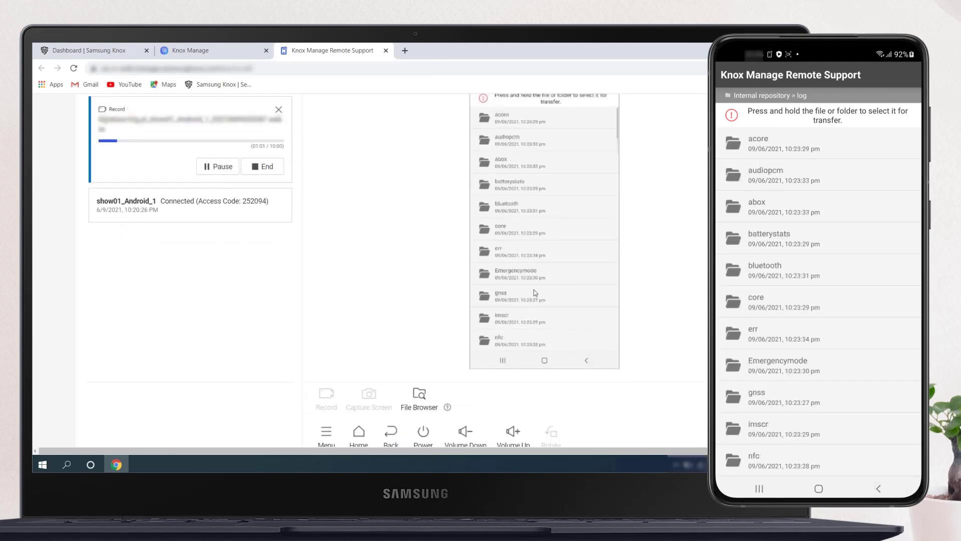
Transfer the dumpState_G715FNXXU8CUE1_202106092221.log file from the log folder to the PC and end the recording
scroll(547, 272, down, 5)
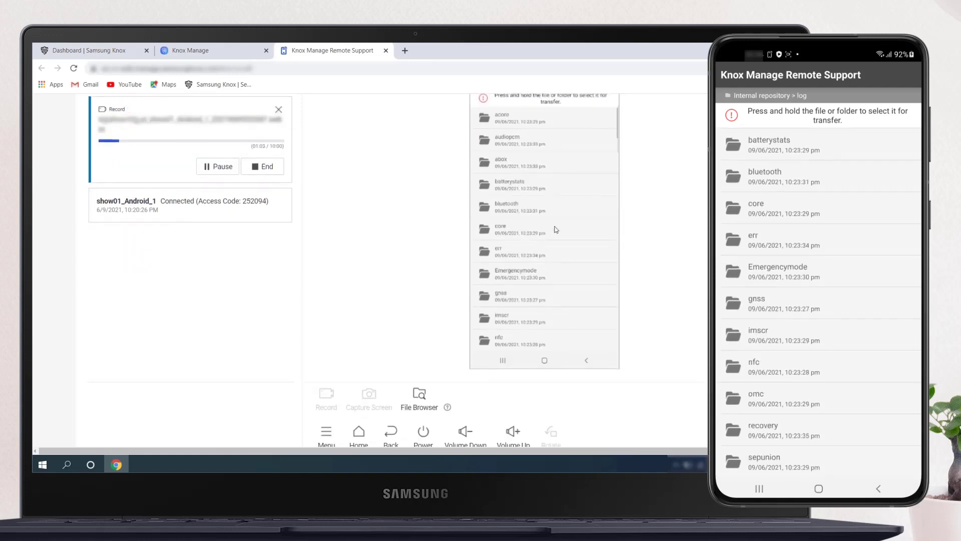
scroll(554, 232, down, 3)
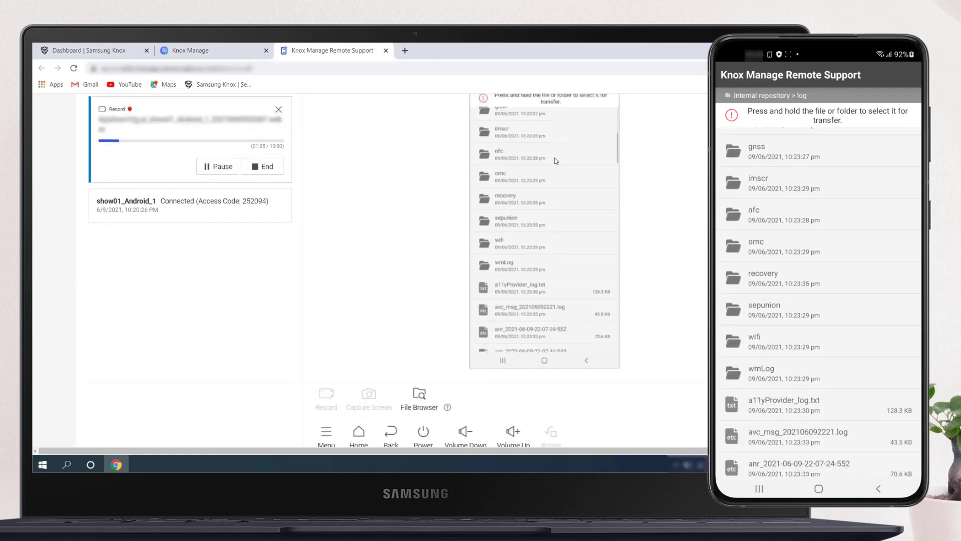
scroll(552, 225, down, 3)
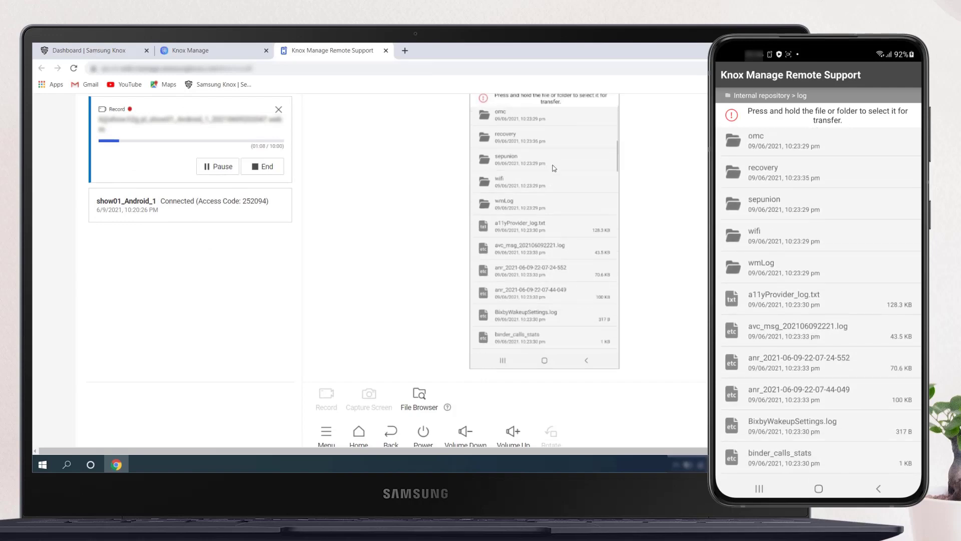
scroll(551, 194, down, 3)
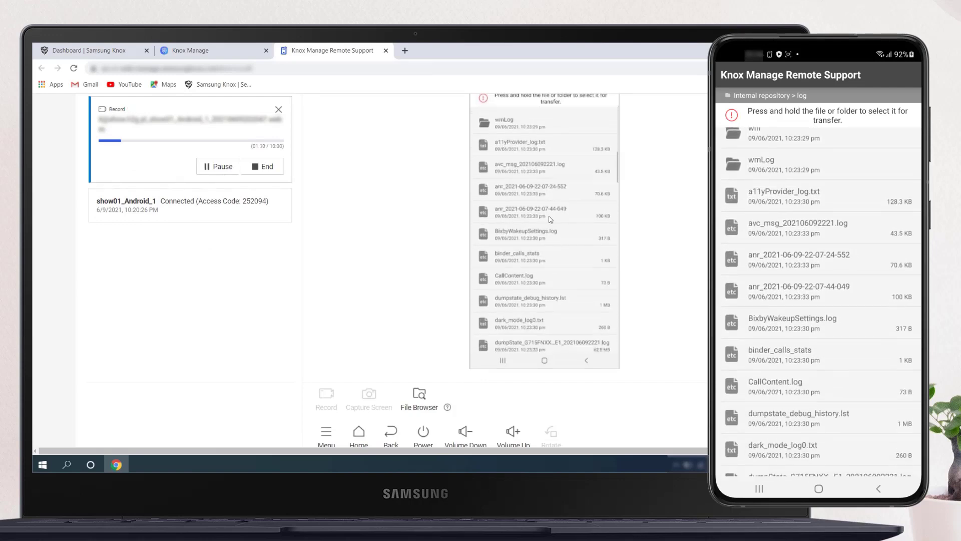
scroll(557, 250, down, 2)
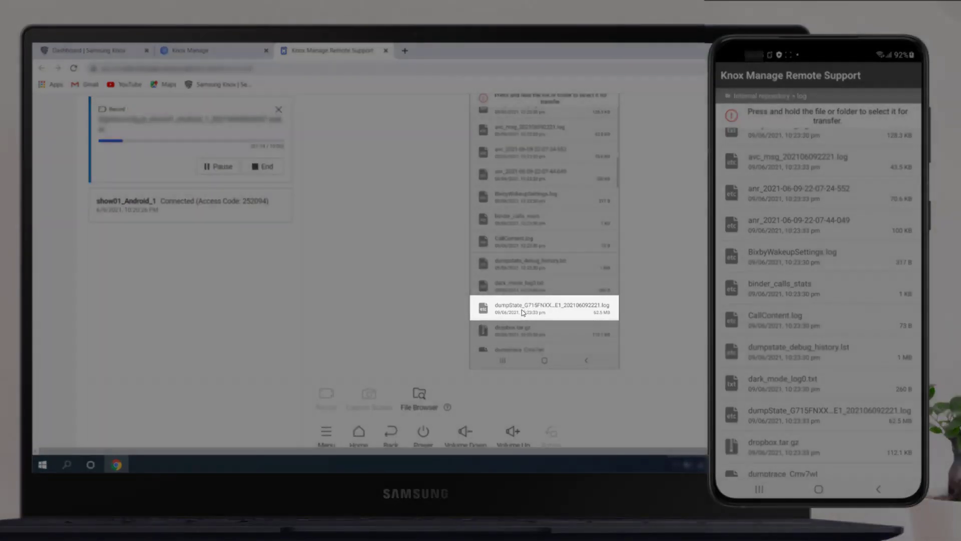
click(521, 309)
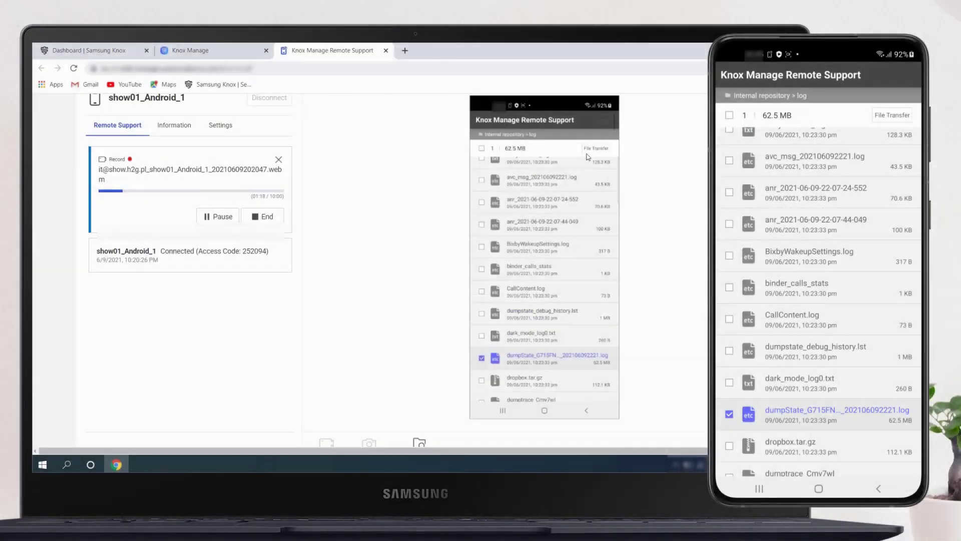
click(592, 149)
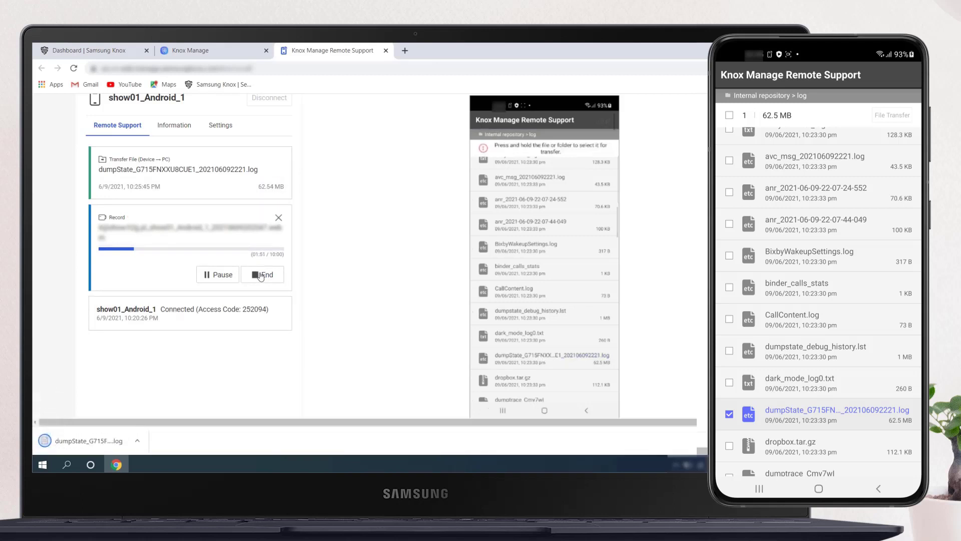
click(261, 275)
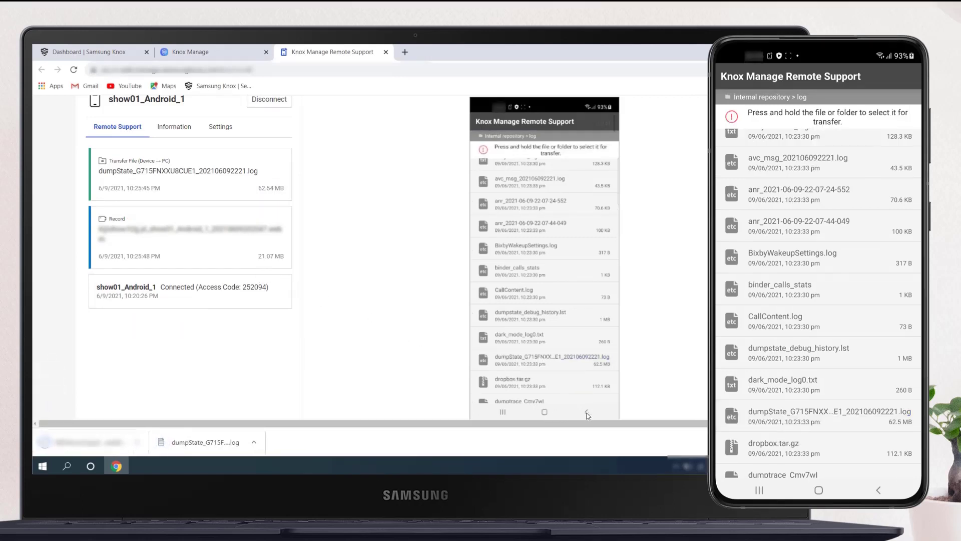
Return the remote device to its home screen, then show the downloaded files in their Downloads folder on the PC
click(587, 412)
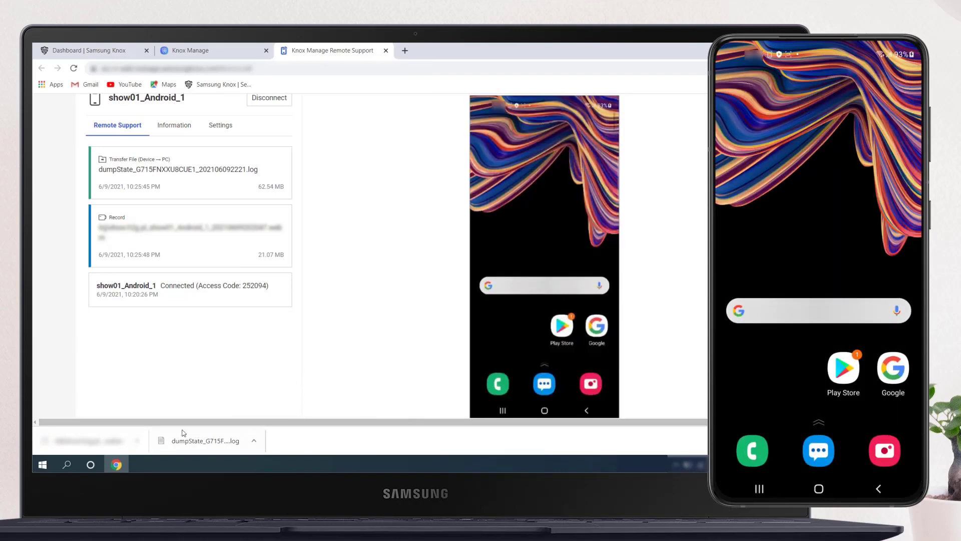
click(140, 443)
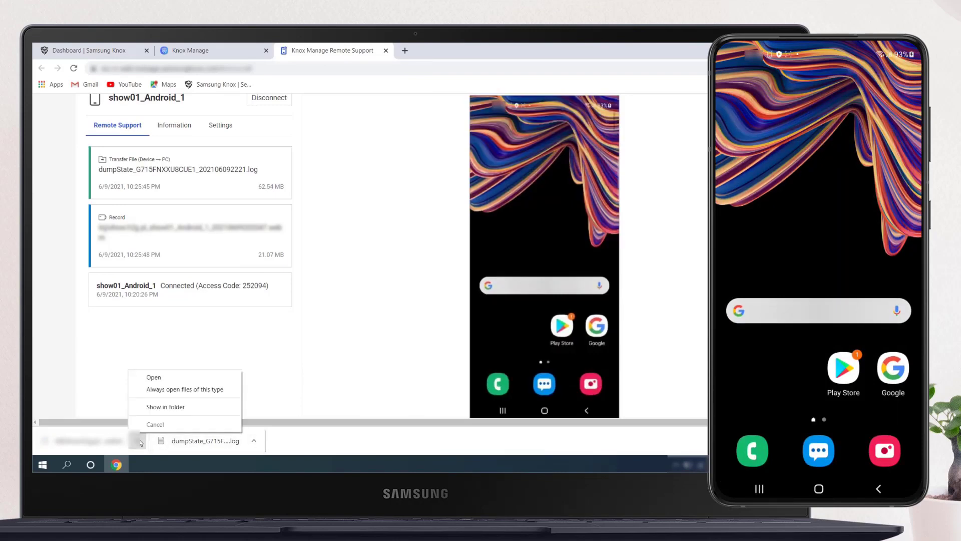
click(155, 407)
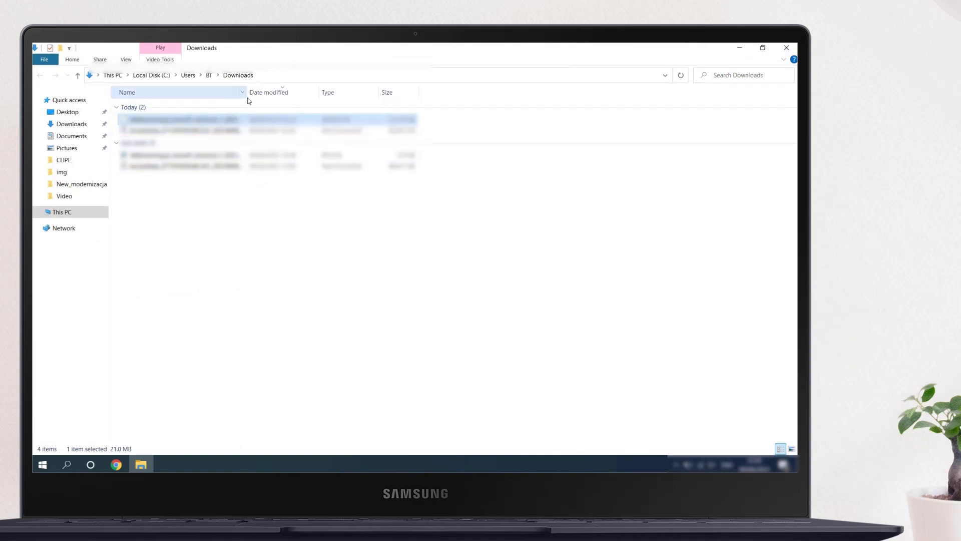
drag(247, 98, 302, 98)
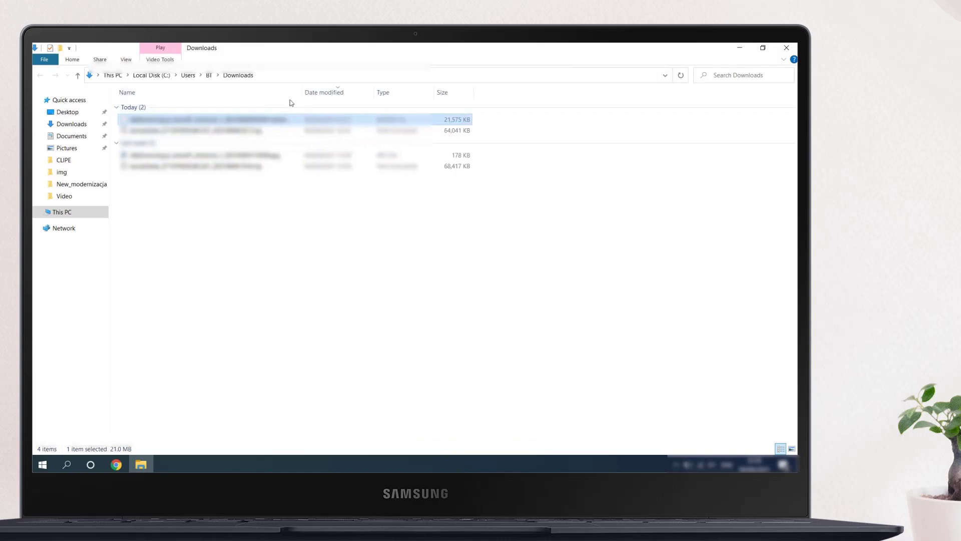
click(740, 50)
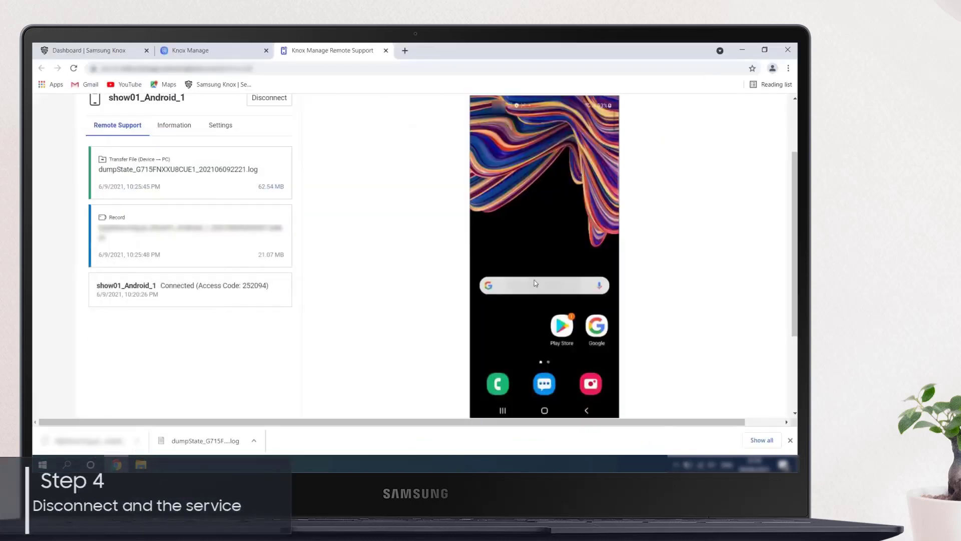
Disconnect the device from the remote support session and confirm the disconnection
scroll(364, 250, up, 1)
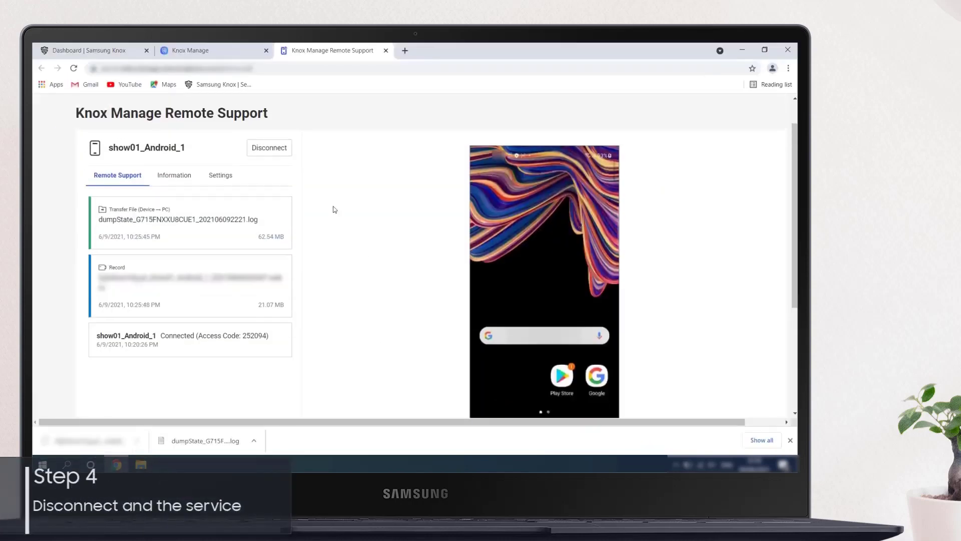
click(280, 149)
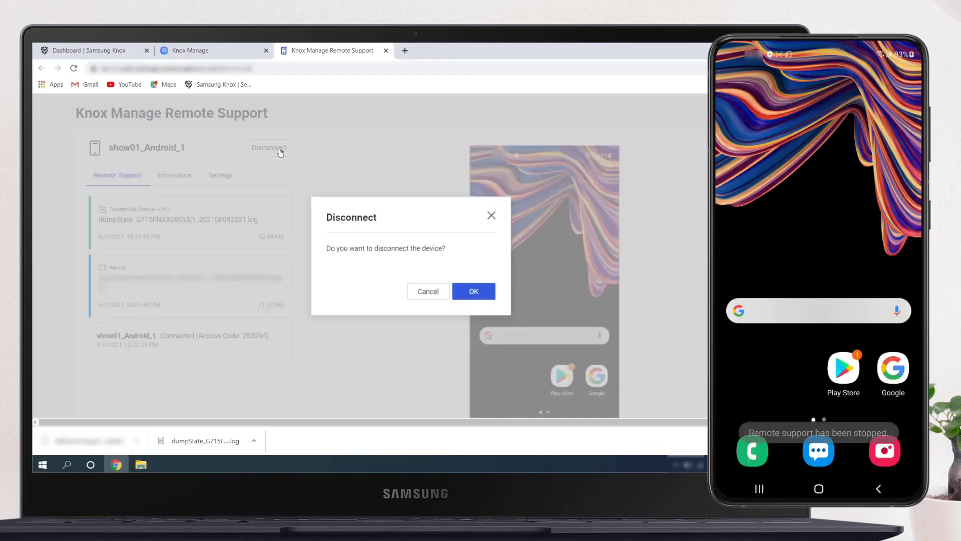
click(471, 292)
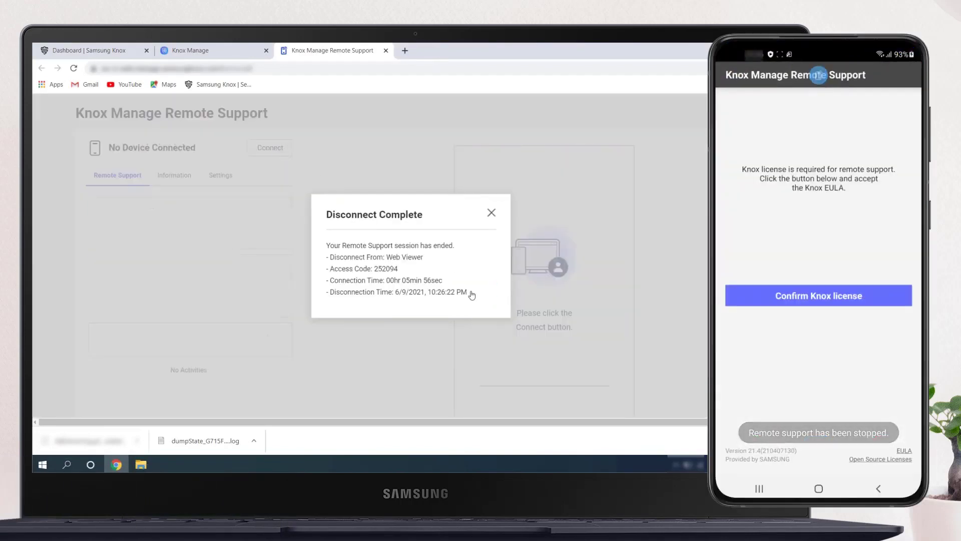